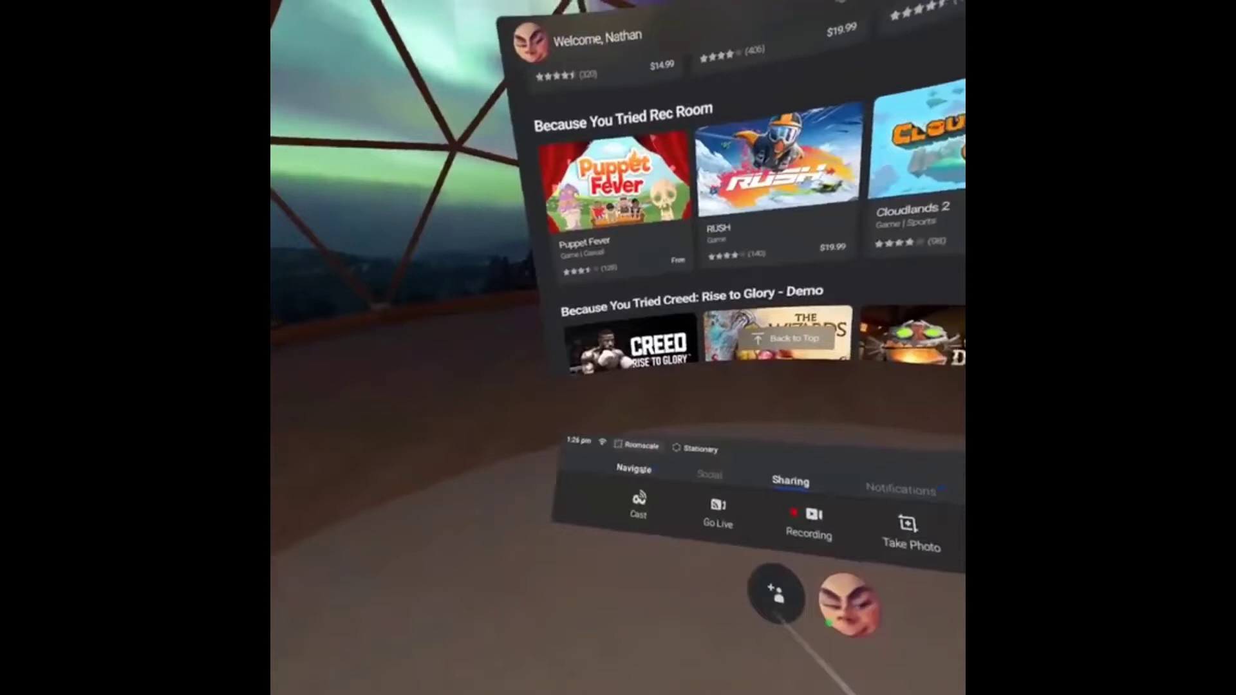
Step: Switch the Quest system bar to navigation shortcuts and allow USB debugging from the connected computer
left_click(593, 460)
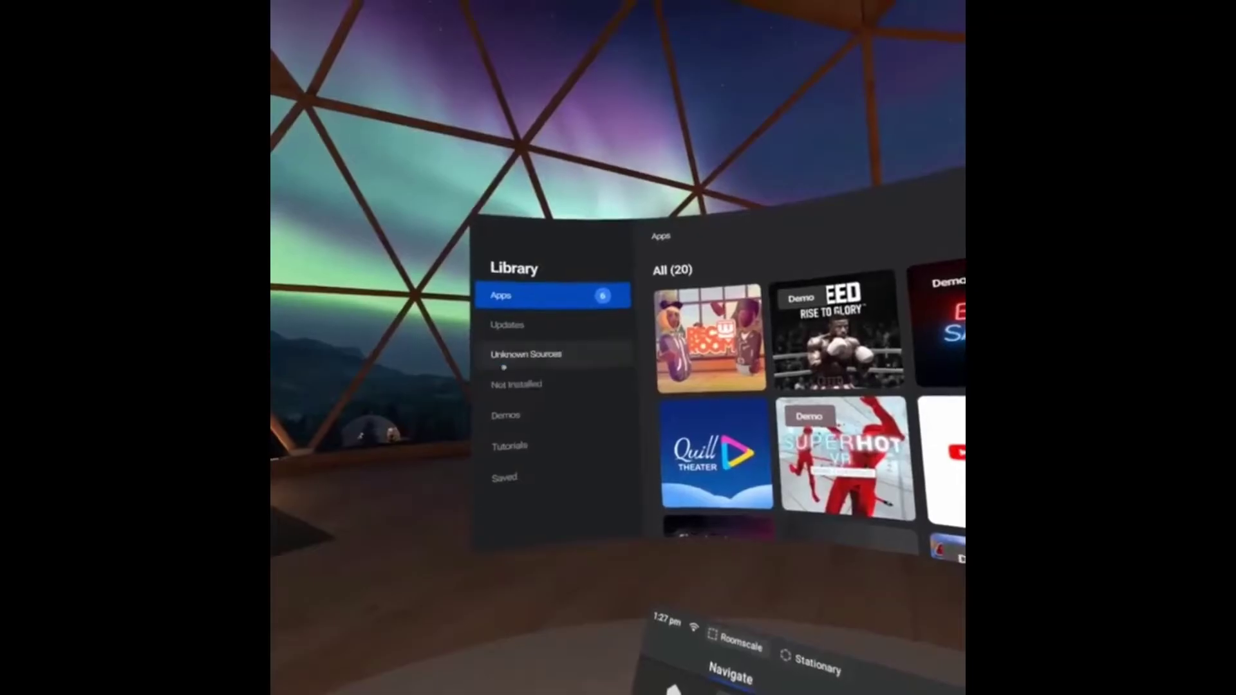
left_click(530, 356)
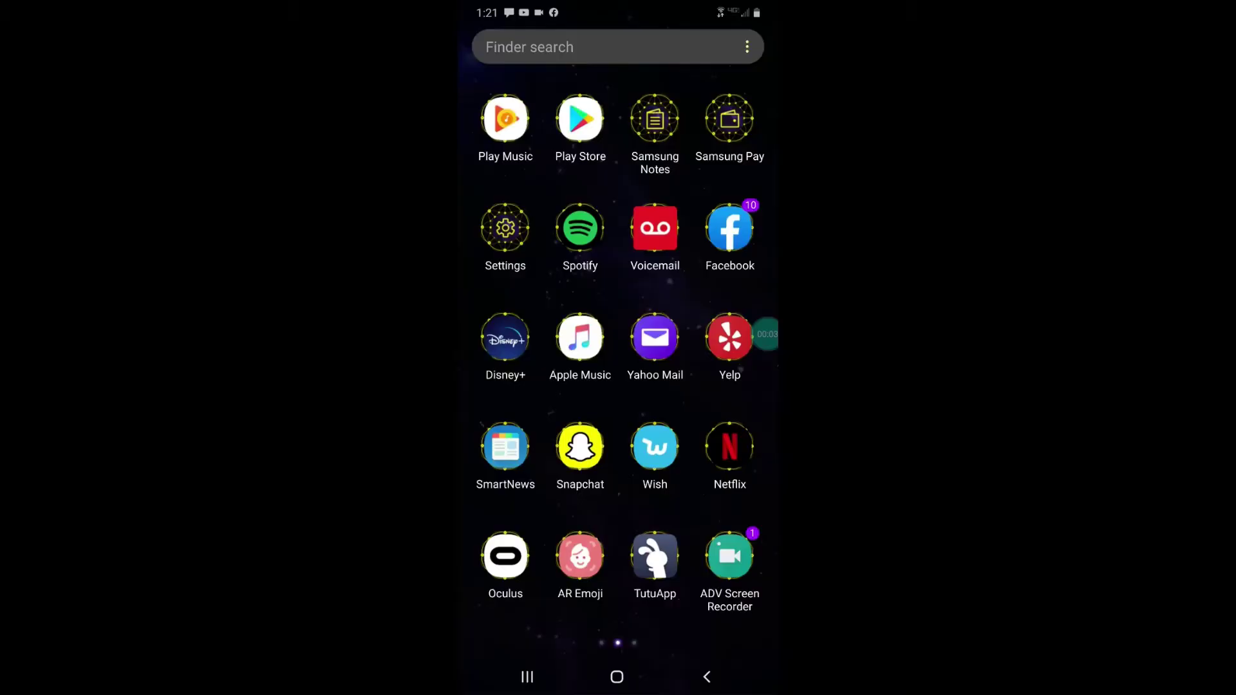
Step: In the Oculus app's Settings, connect to the paired Oculus Quest headset
scroll(618, 347, "right", 5)
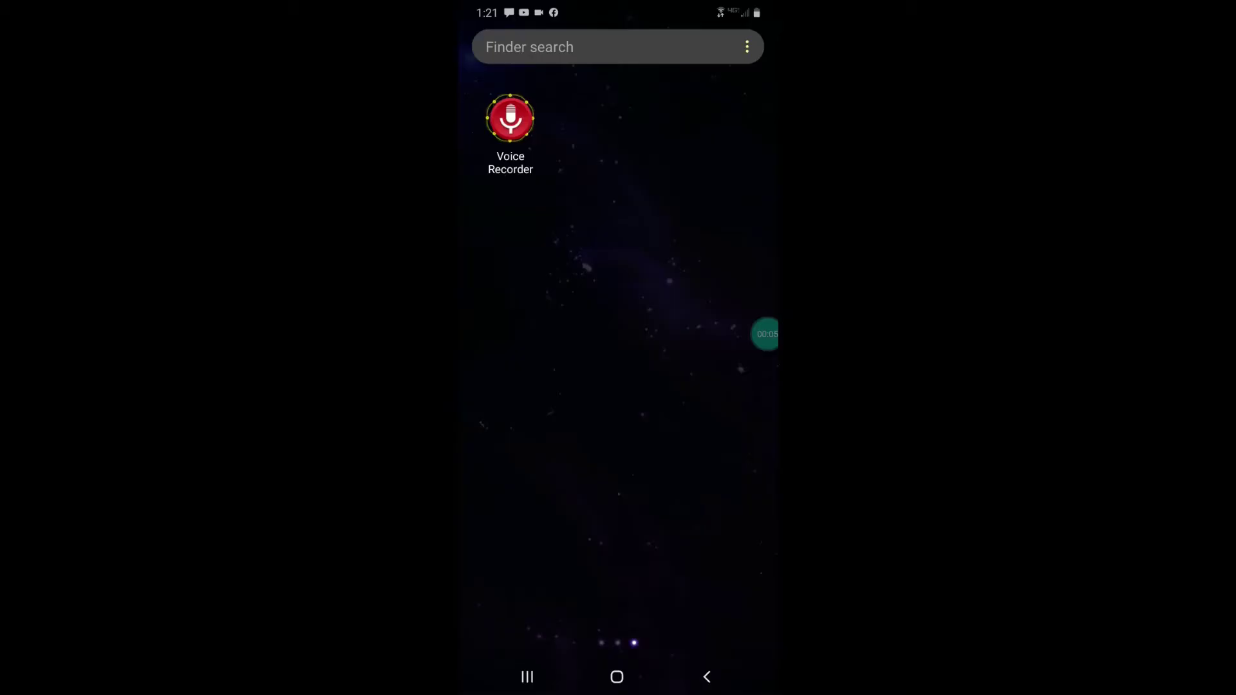
scroll(618, 348, "left", 5)
scroll(618, 348, "right", 1)
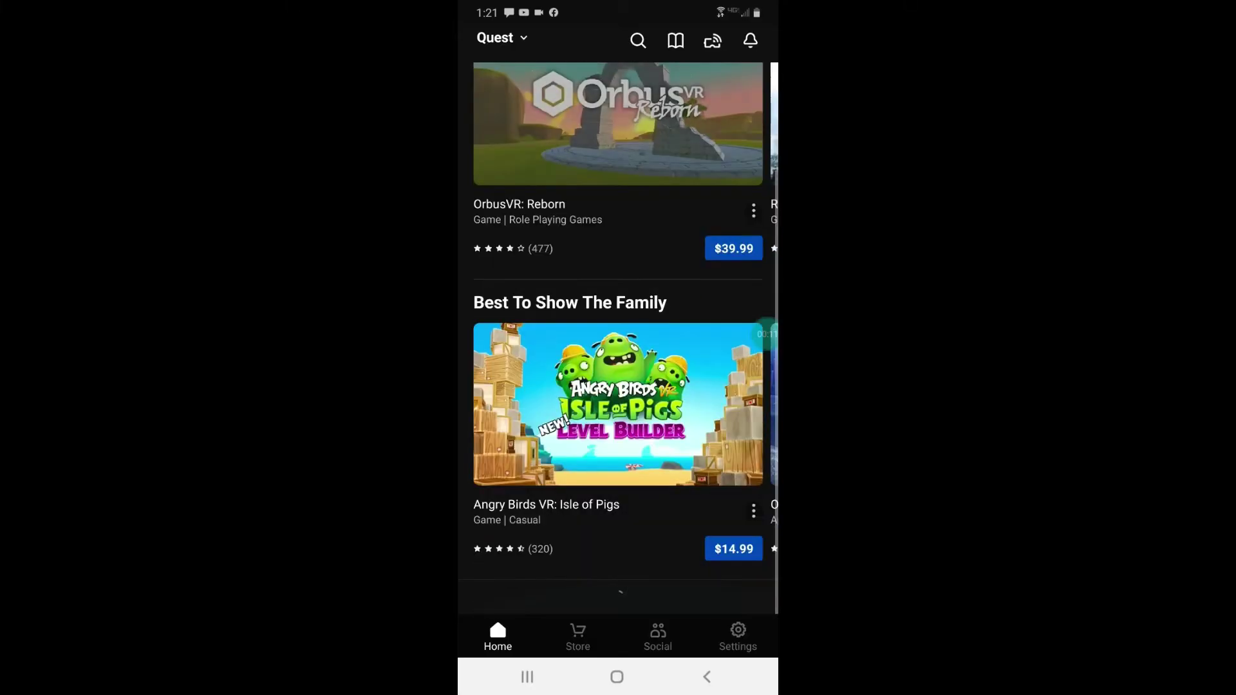
left_click(738, 638)
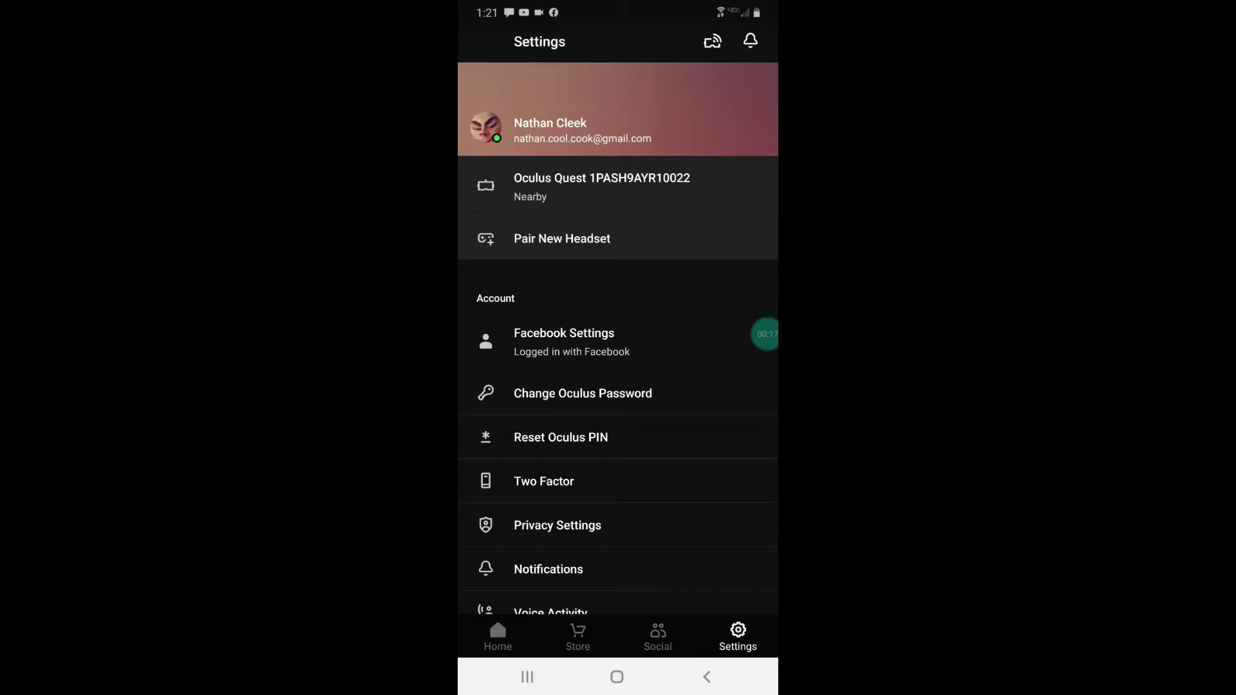
left_click(602, 186)
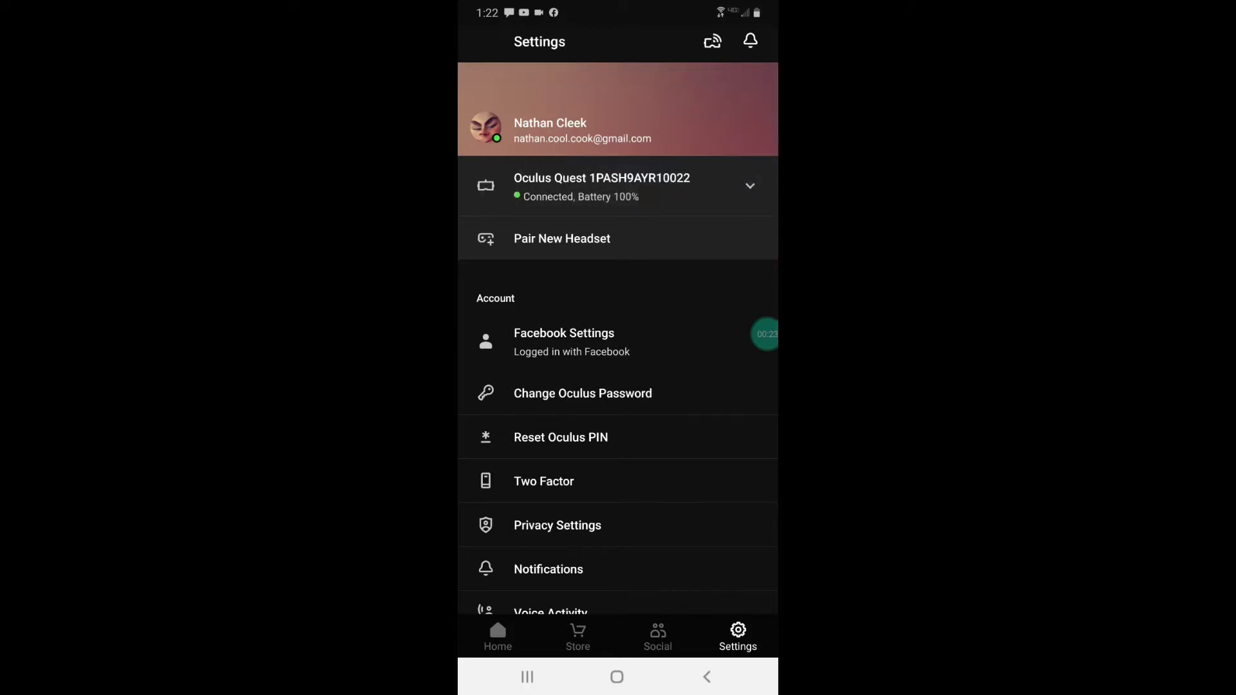
Step: Expand the Oculus Quest's options and open its More Settings
left_click(750, 185)
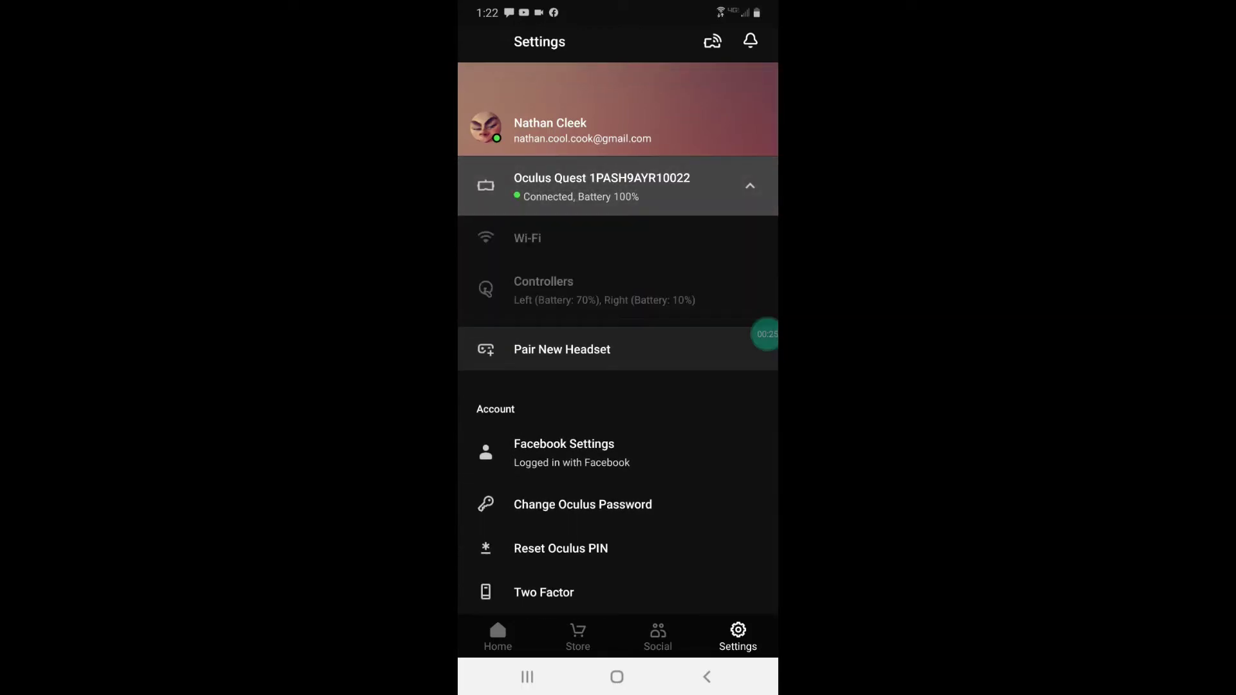
left_click(750, 186)
left_click(750, 186)
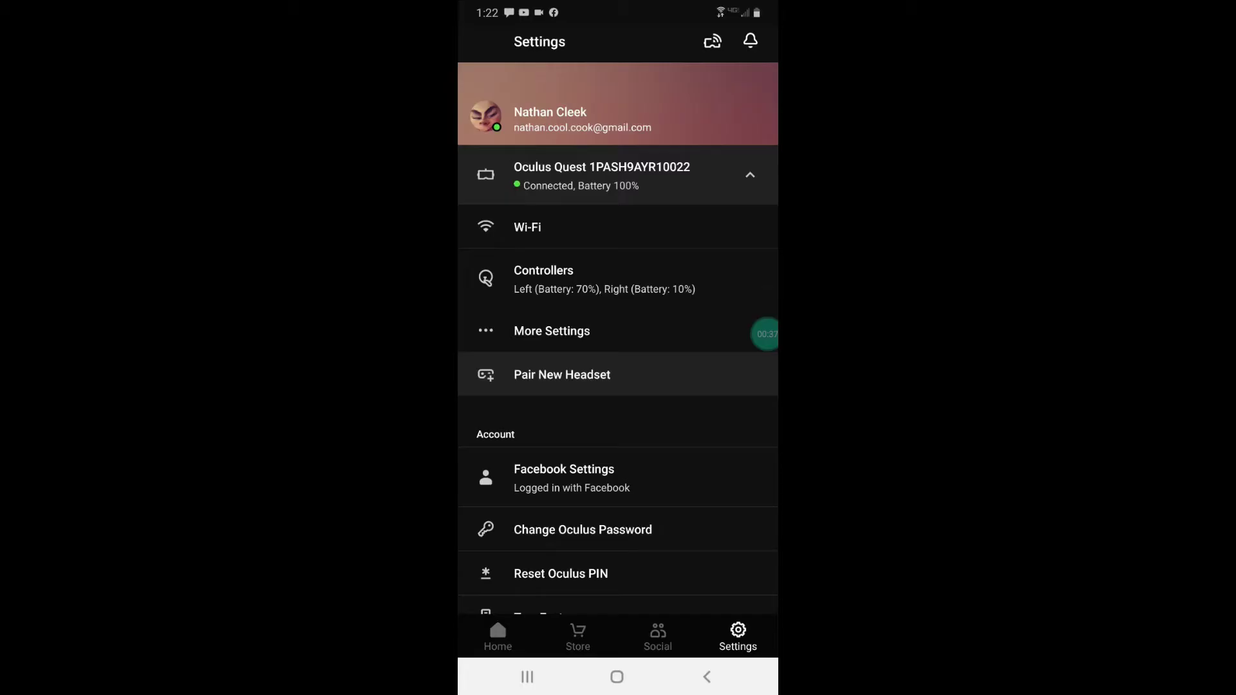
left_click(552, 331)
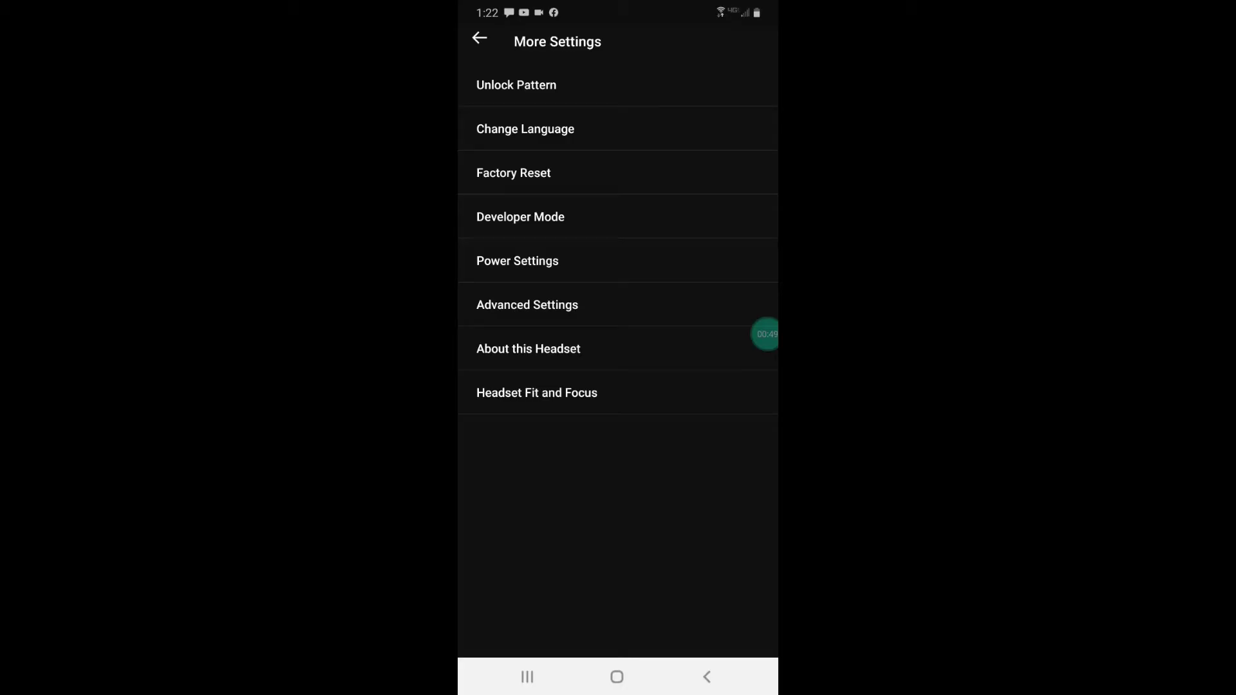
left_click(765, 334)
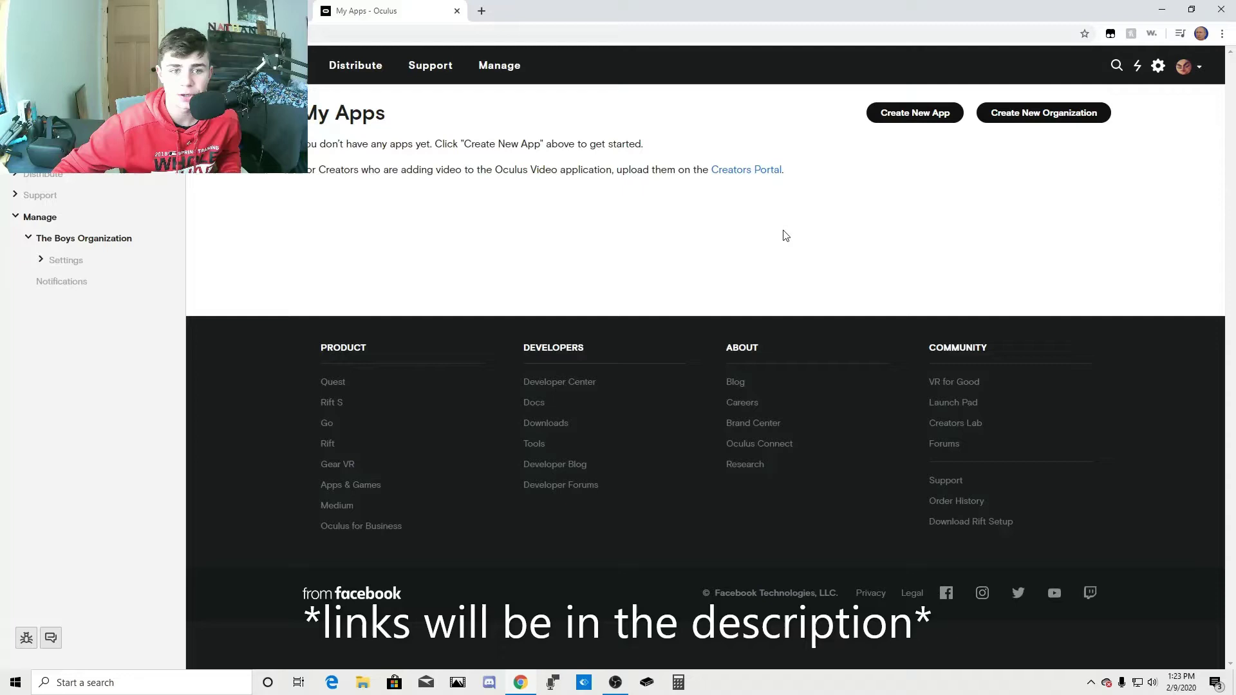
left_click(985, 119)
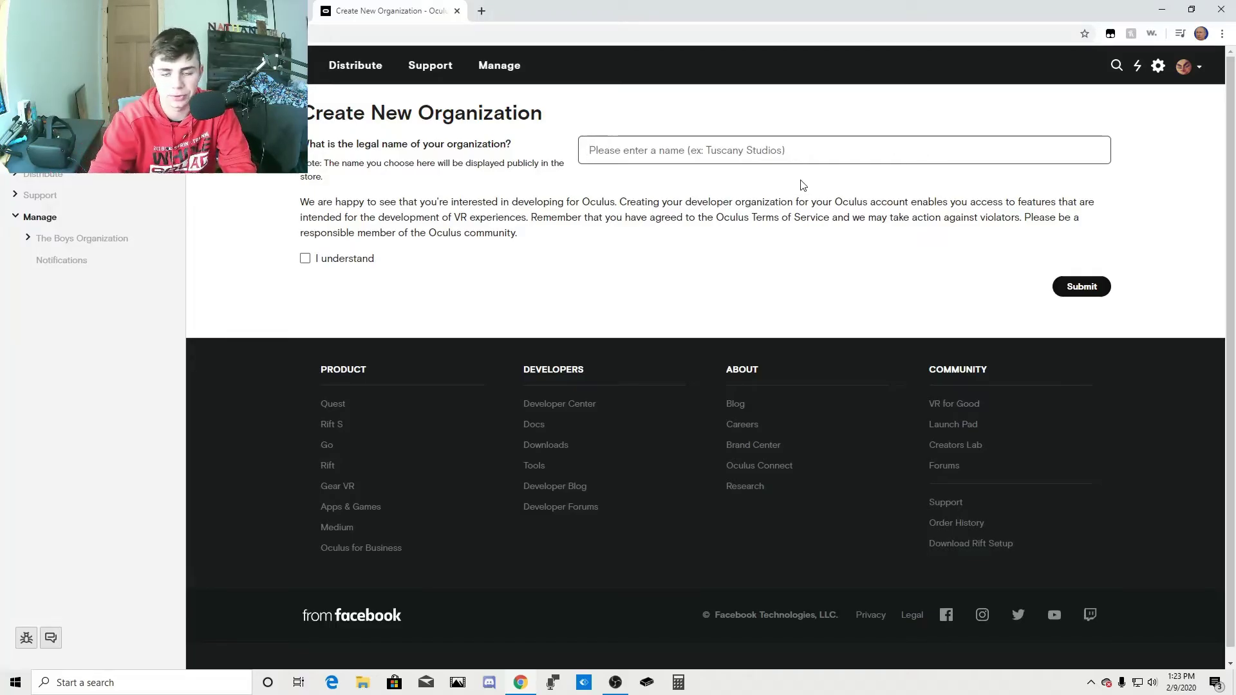
type("vr")
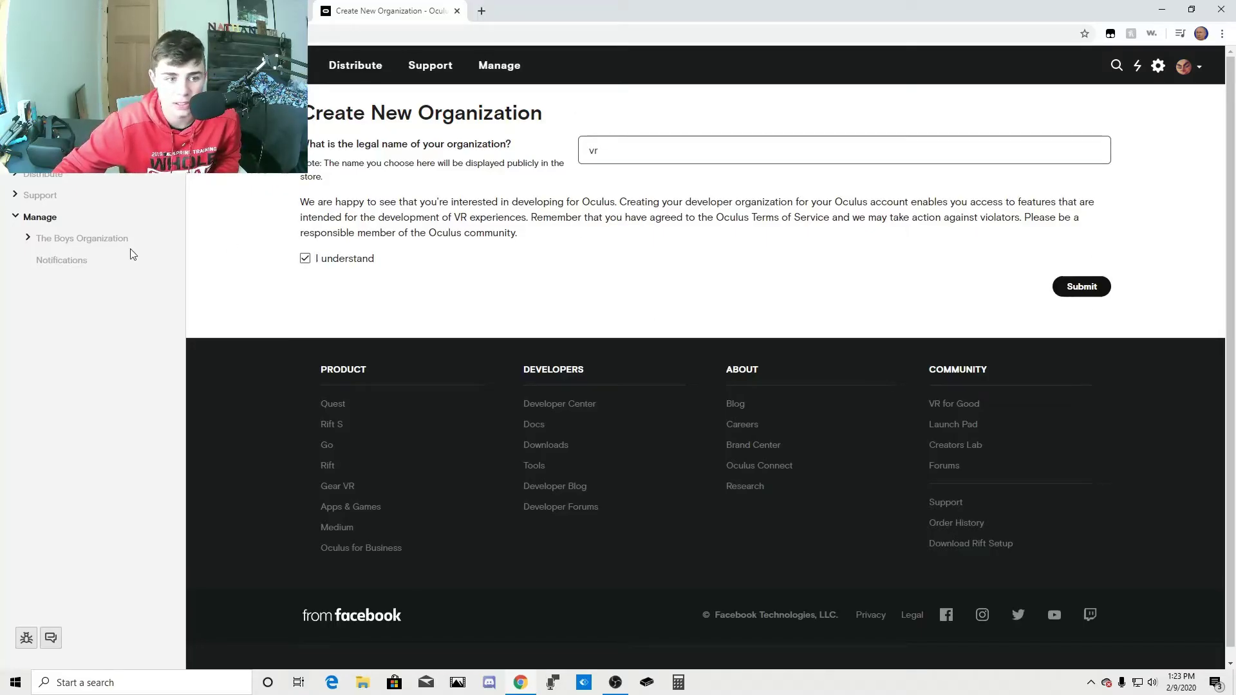
left_click(82, 240)
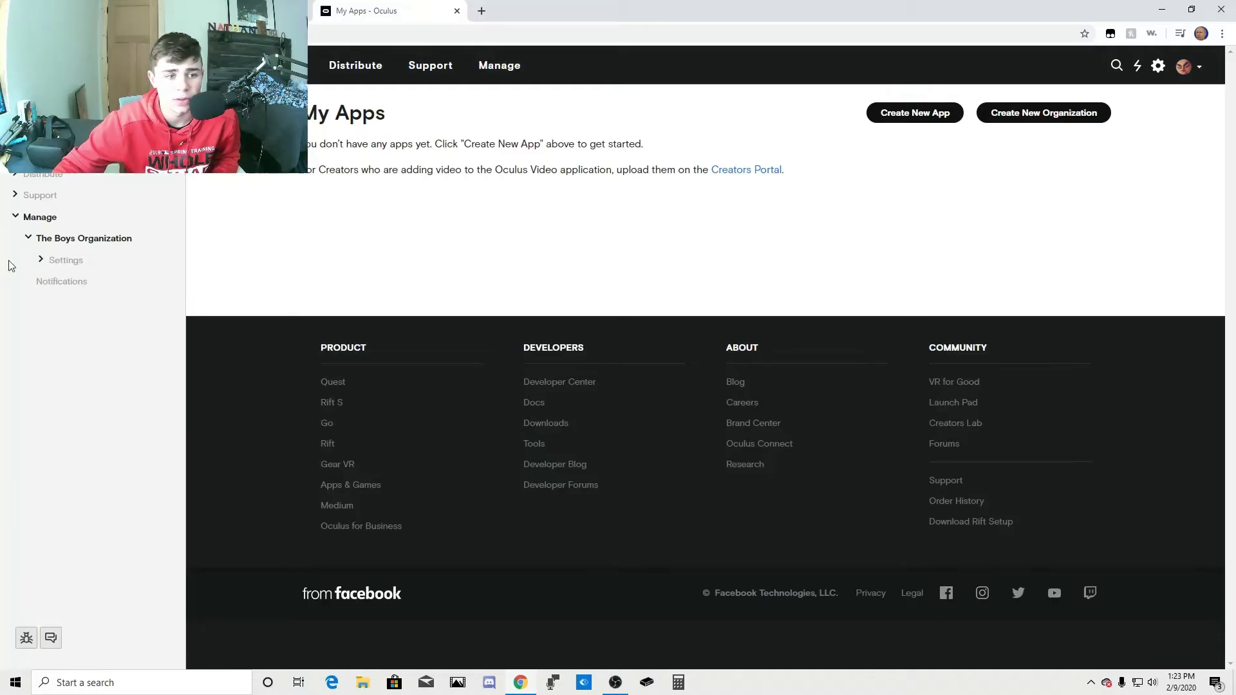
left_click(36, 219)
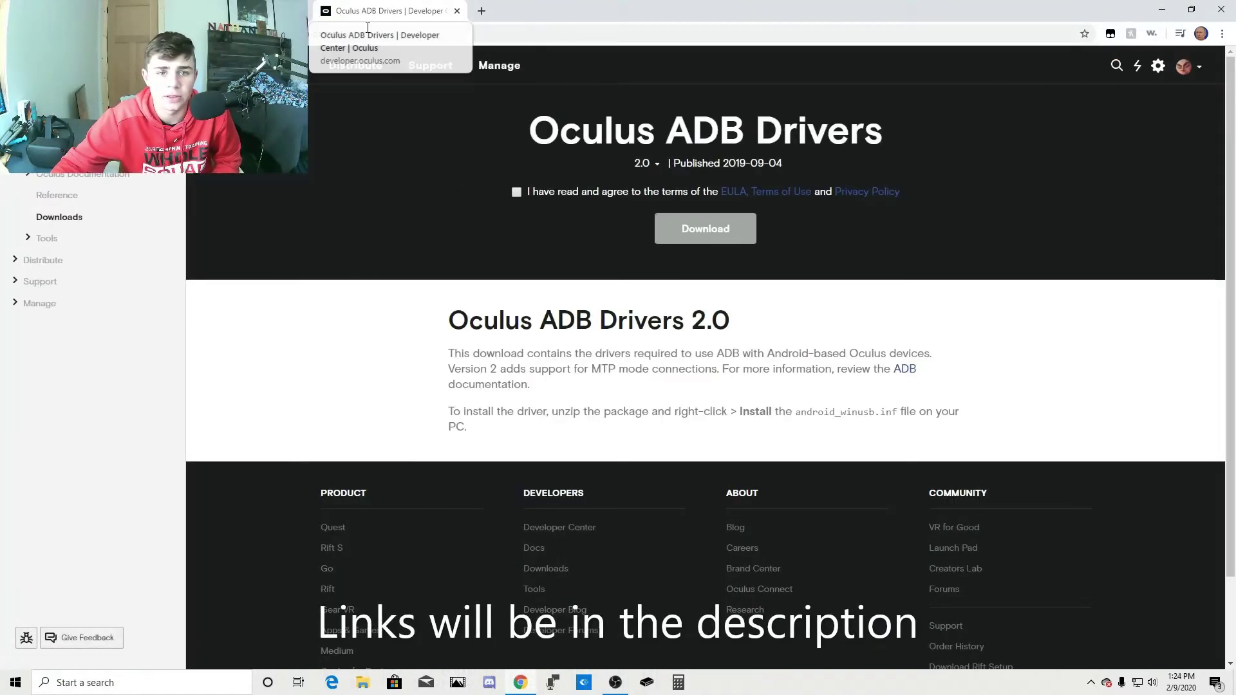
Step: Agree to the terms, download the oculus-adb-driver-2.0 zip and open it in WinRAR
left_click(525, 188)
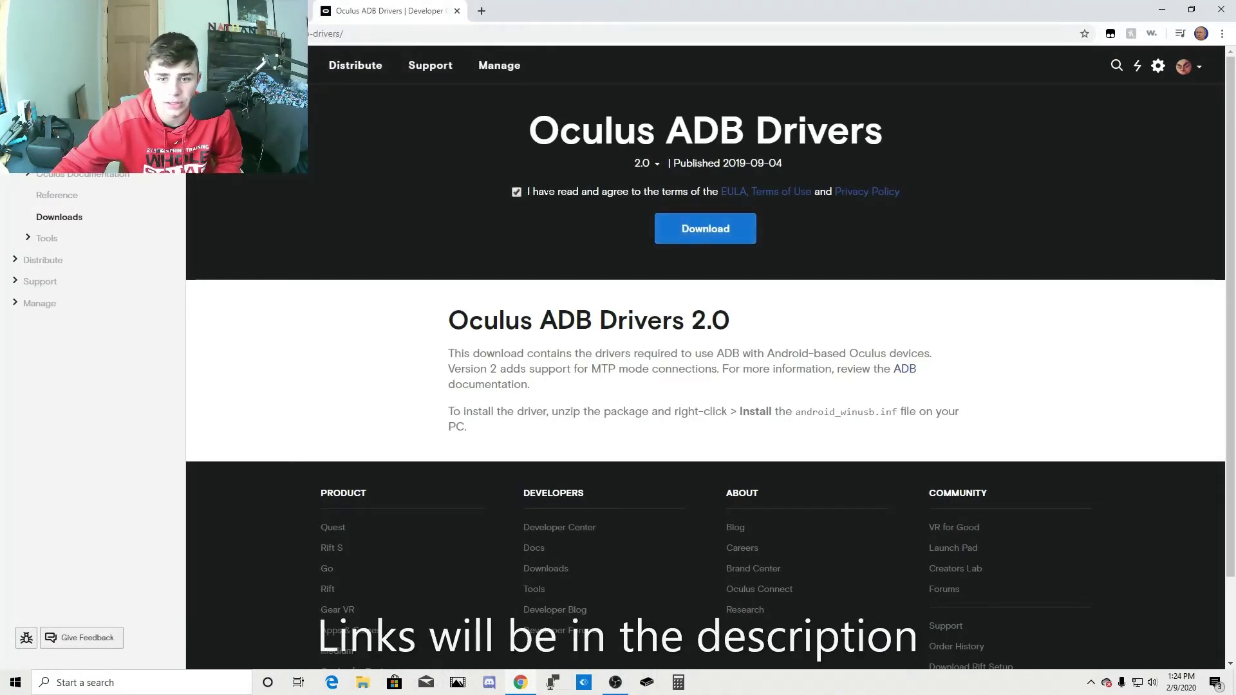
left_click(676, 222)
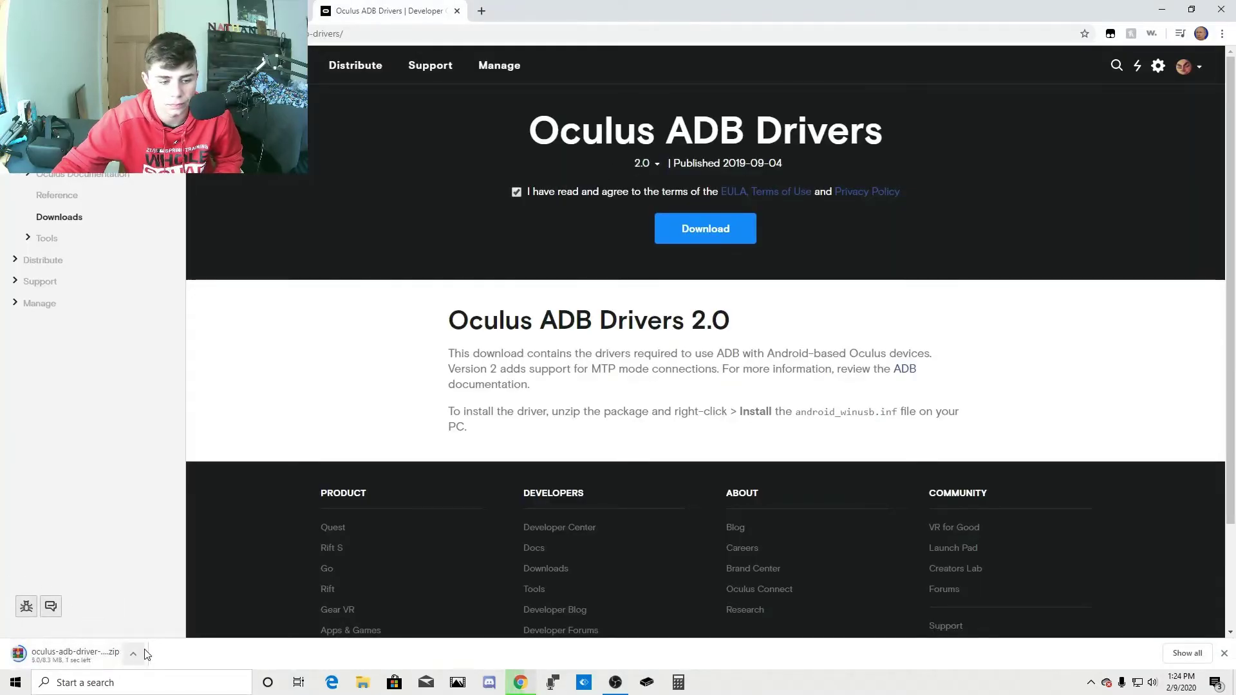
left_click(109, 653)
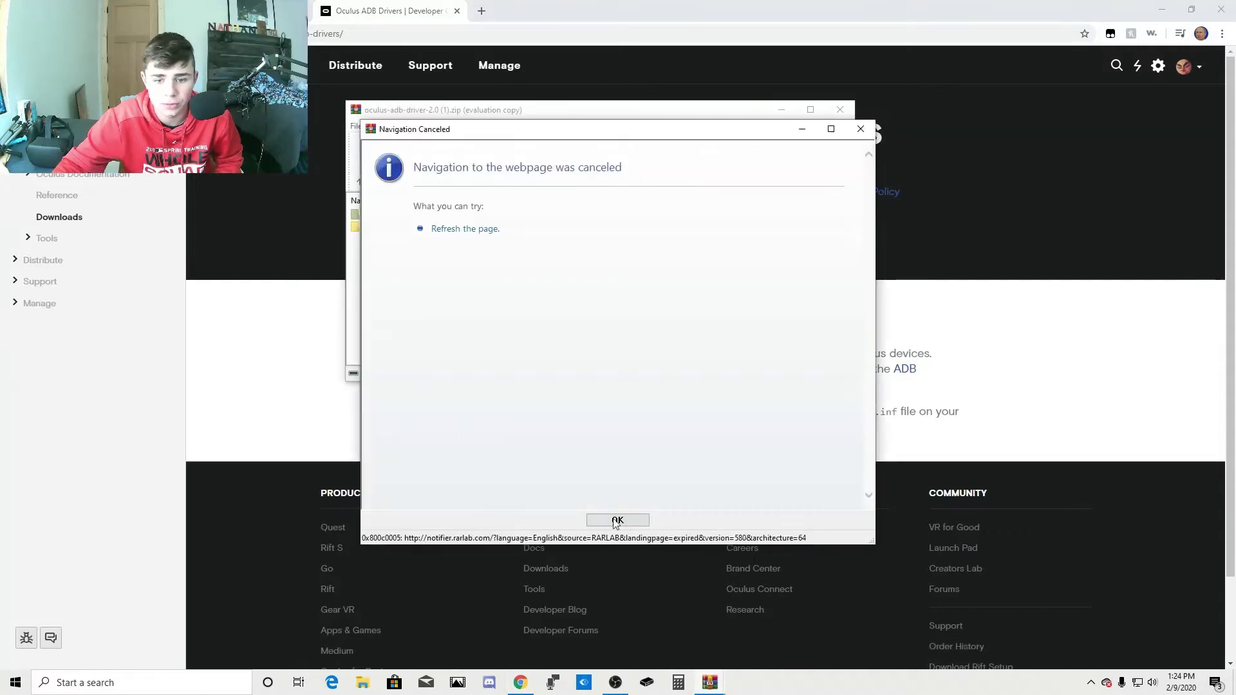
Step: Dismiss the WinRAR notice and browse the archive's driver and usb_driver folders
left_click(615, 517)
double_click(394, 228)
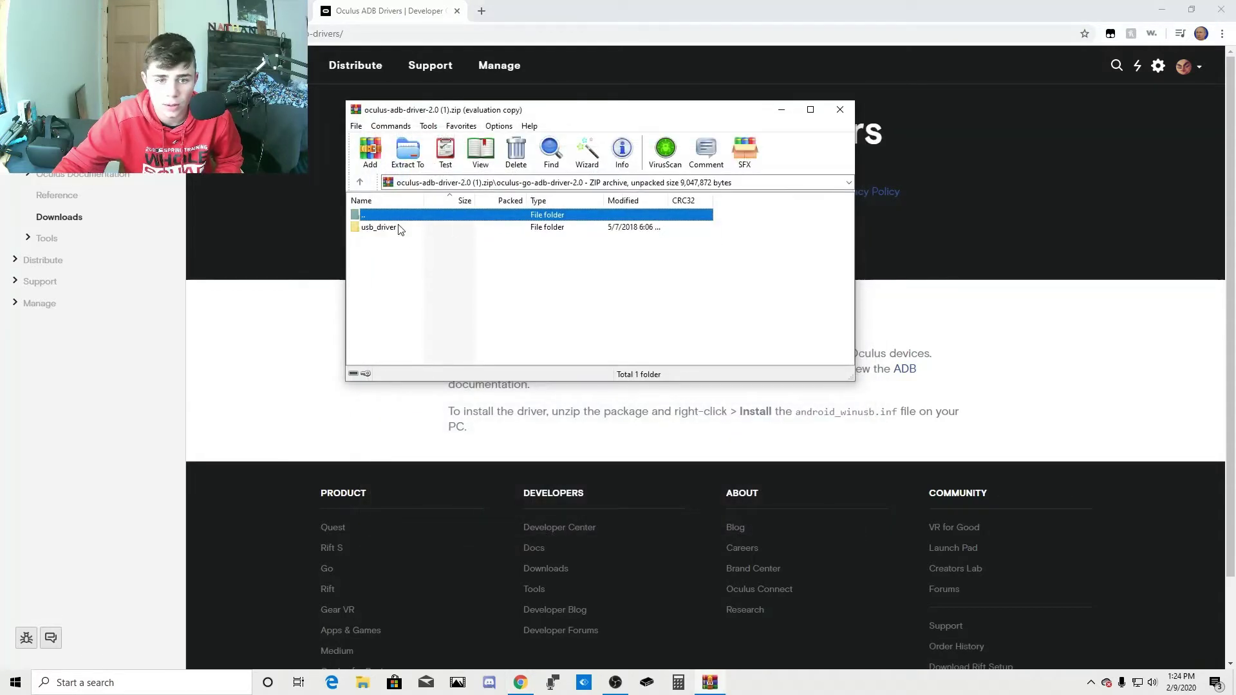
double_click(399, 229)
double_click(399, 219)
double_click(399, 216)
right_click(400, 229)
left_click(395, 250)
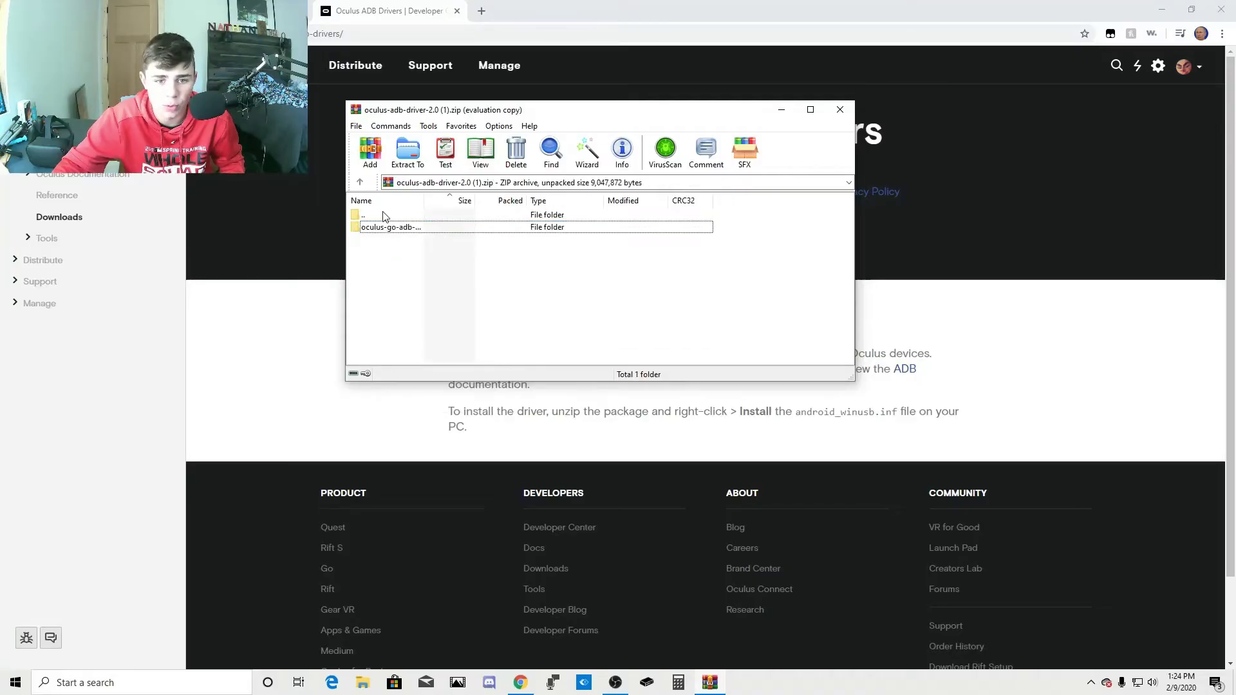
left_click(387, 227)
right_click(384, 228)
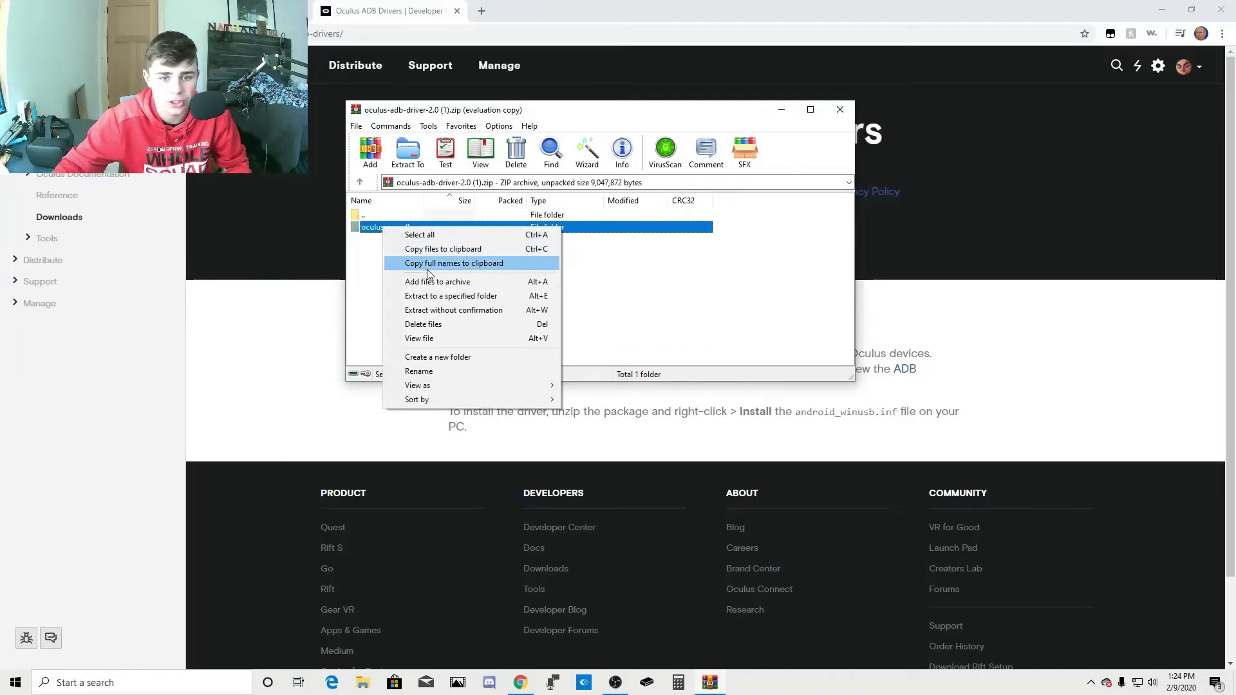
Step: Extract the driver folder to New Volume (D:), overwriting existing files, then close WinRAR and minimise Chrome
left_click(451, 297)
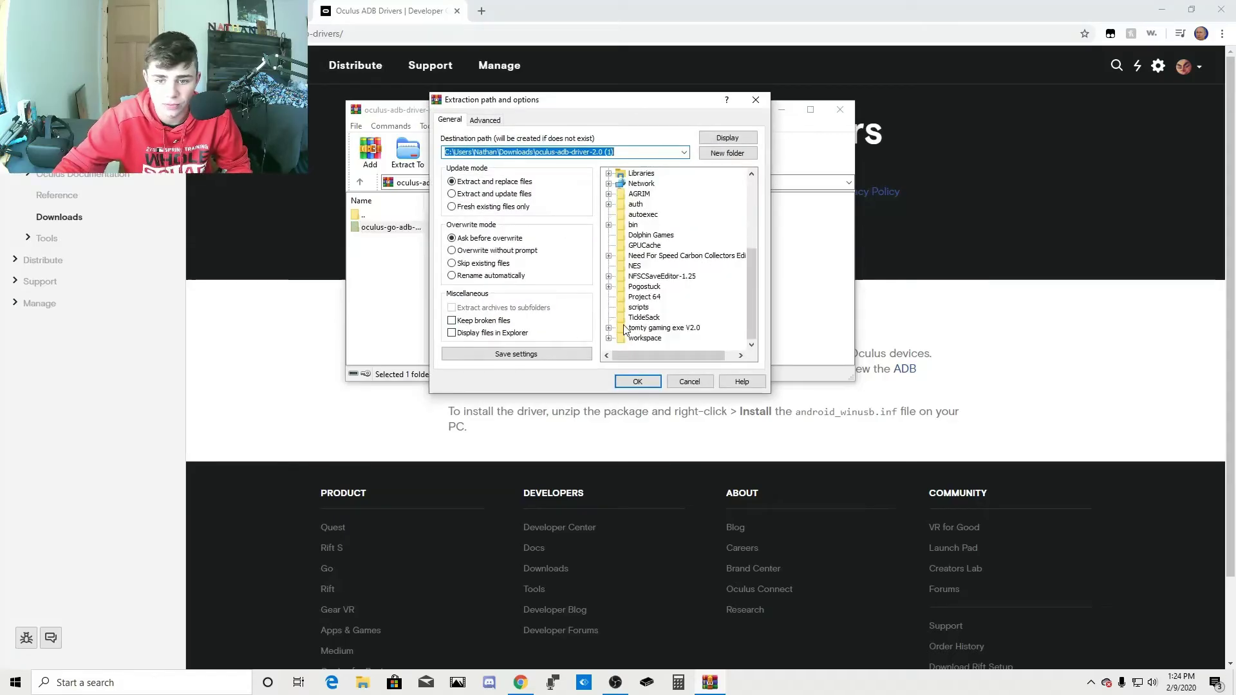
scroll(675, 273, "down", 2)
left_click(665, 255)
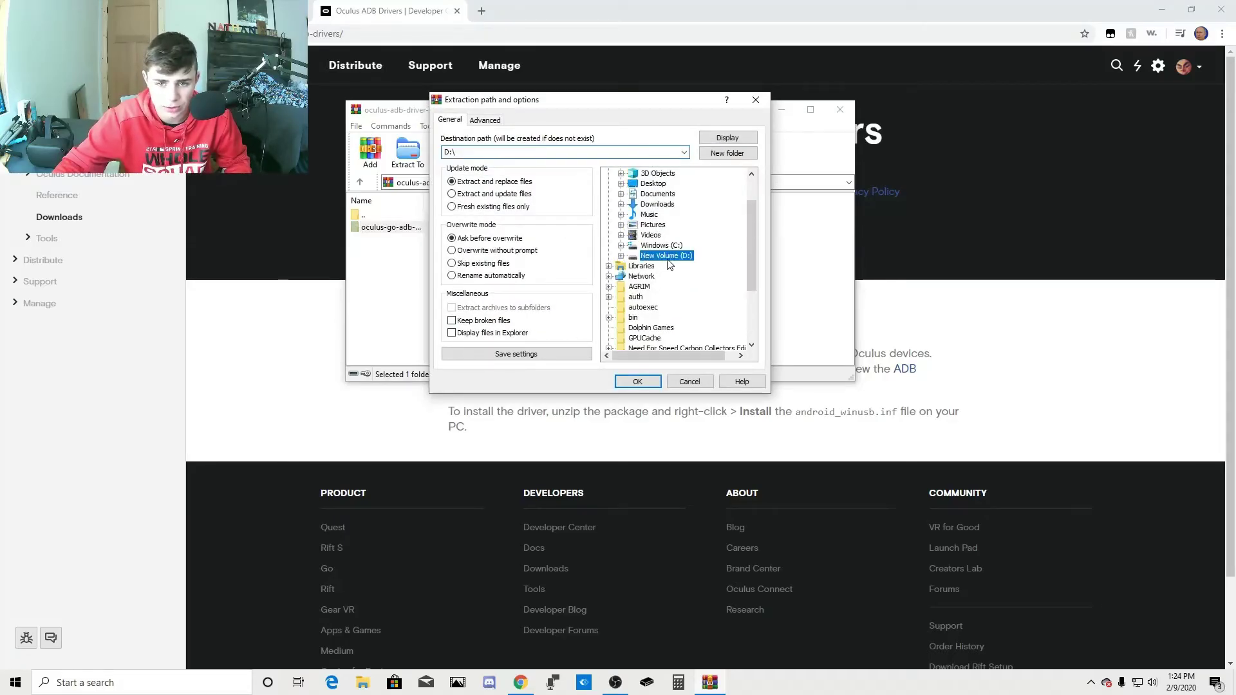
left_click(638, 381)
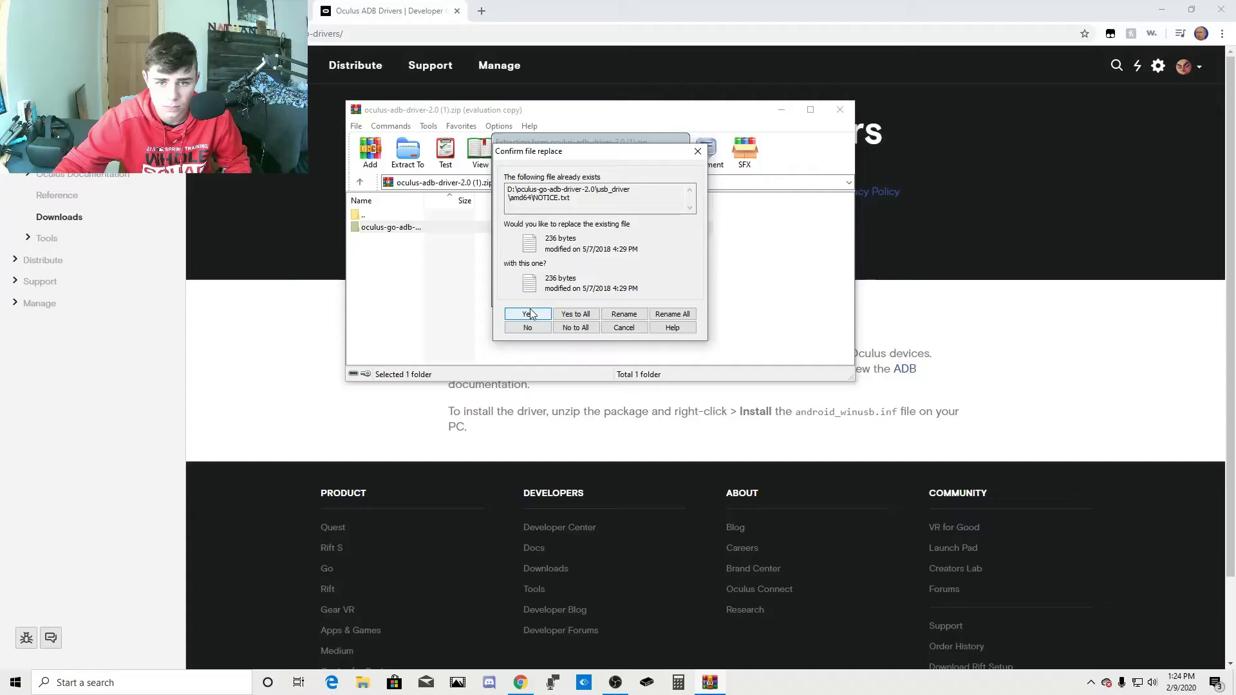
left_click(510, 316)
left_click(542, 330)
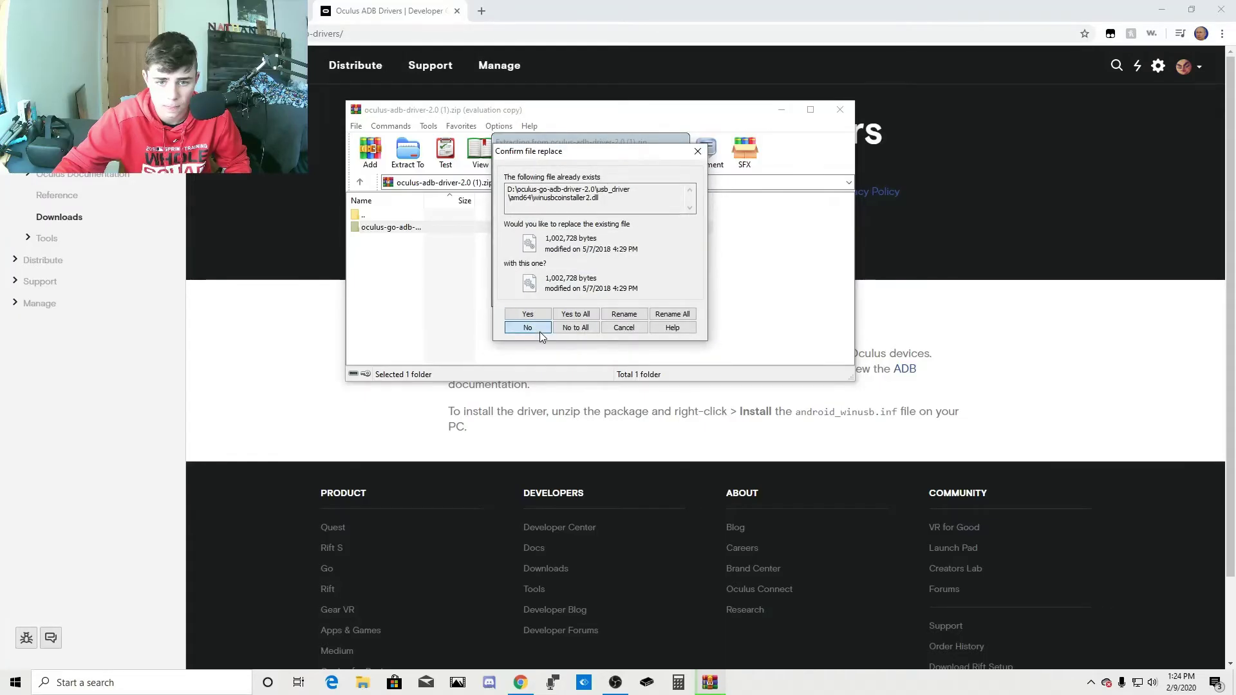
left_click(698, 152)
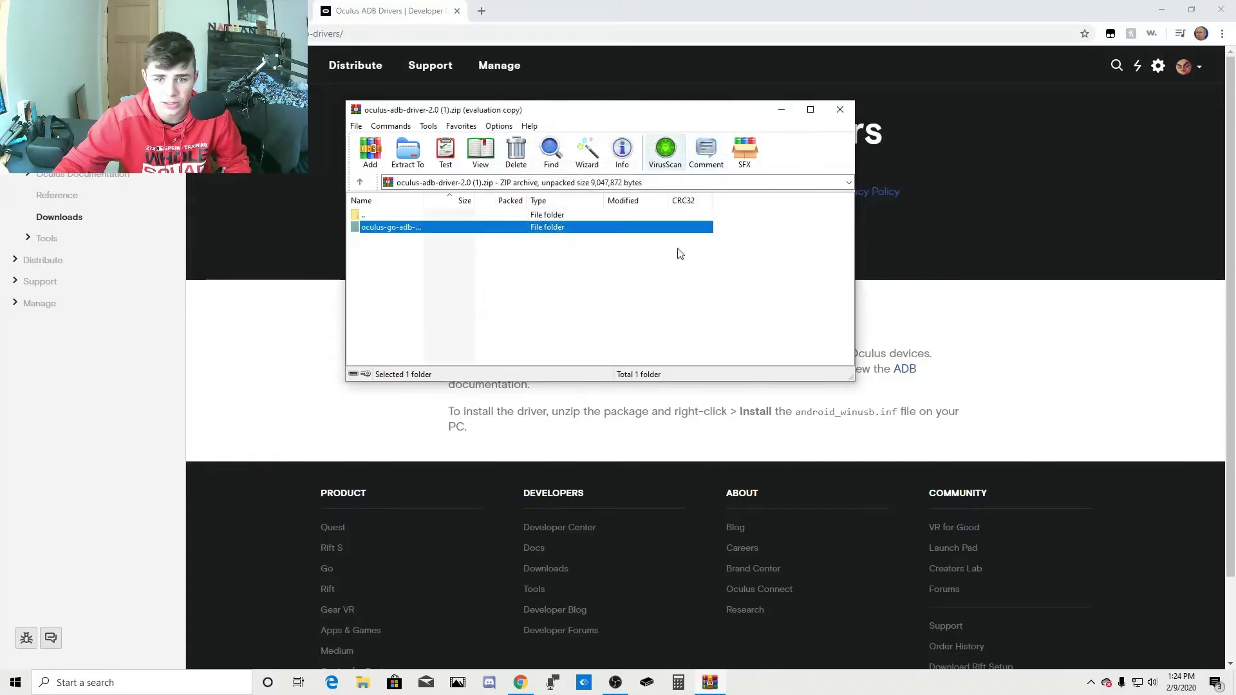
left_click(840, 109)
left_click(1160, 8)
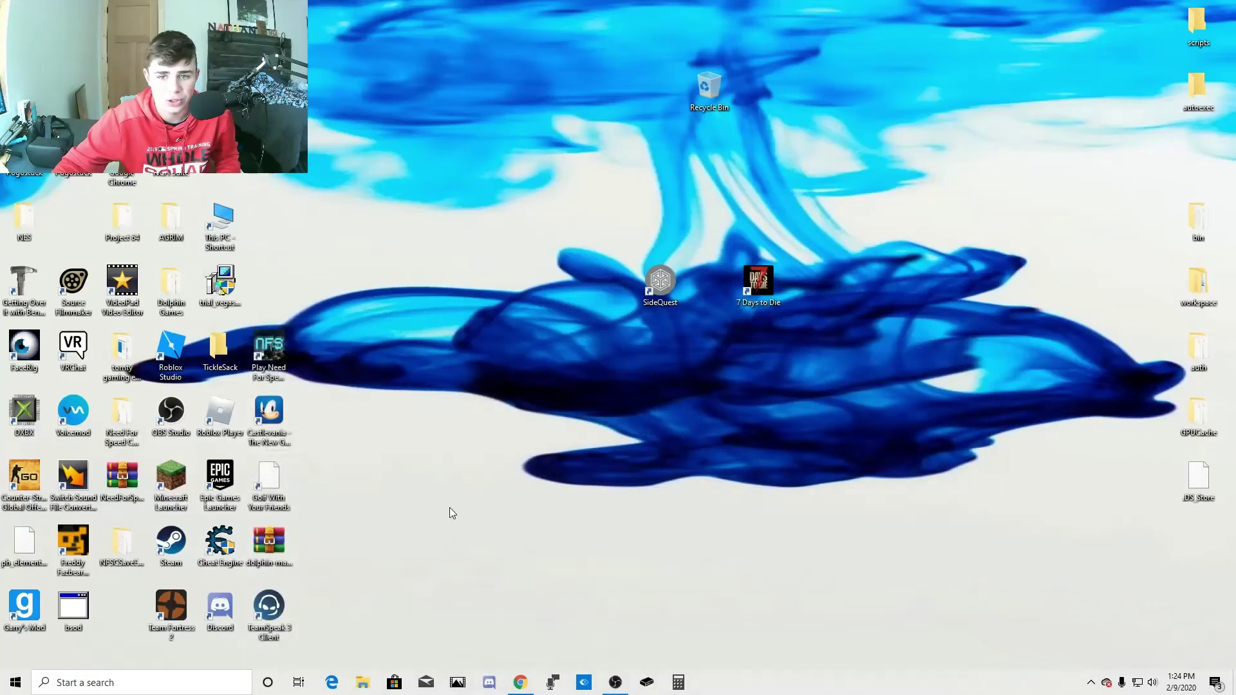
Step: Install android_winusb from D:\oculus-go-adb-driver-2.0\usb_driver, then close the folder window
left_click(361, 684)
scroll(322, 444, "down", 1)
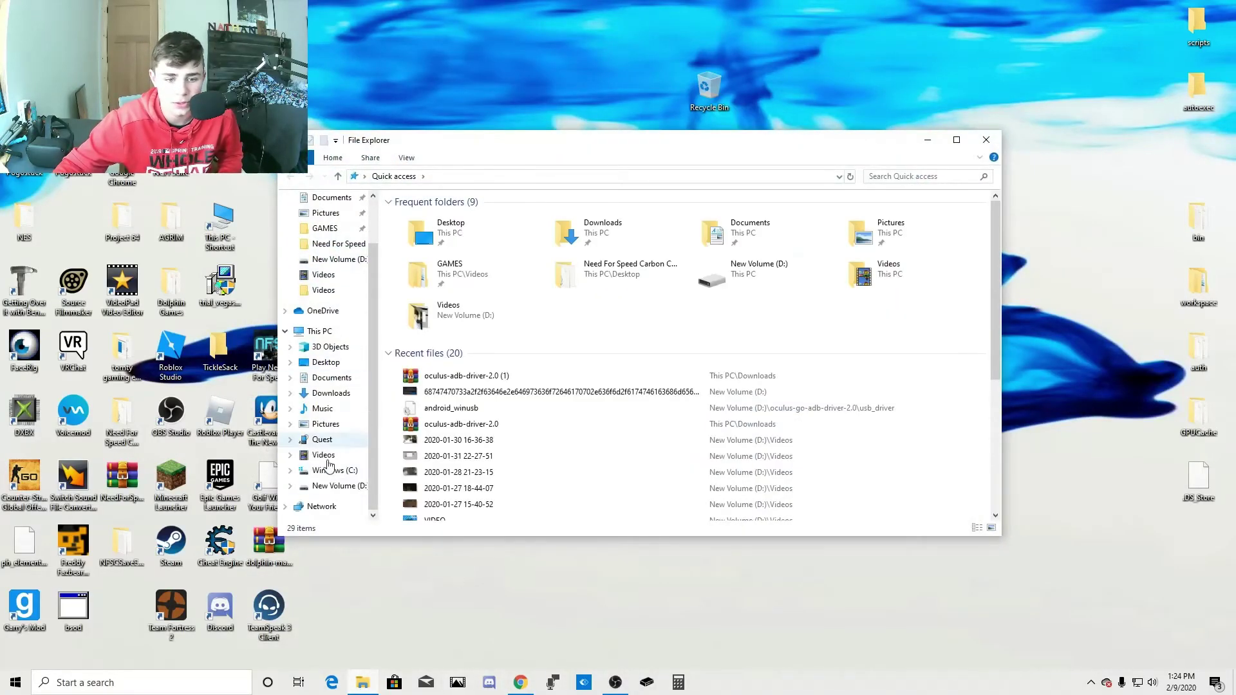
left_click(334, 485)
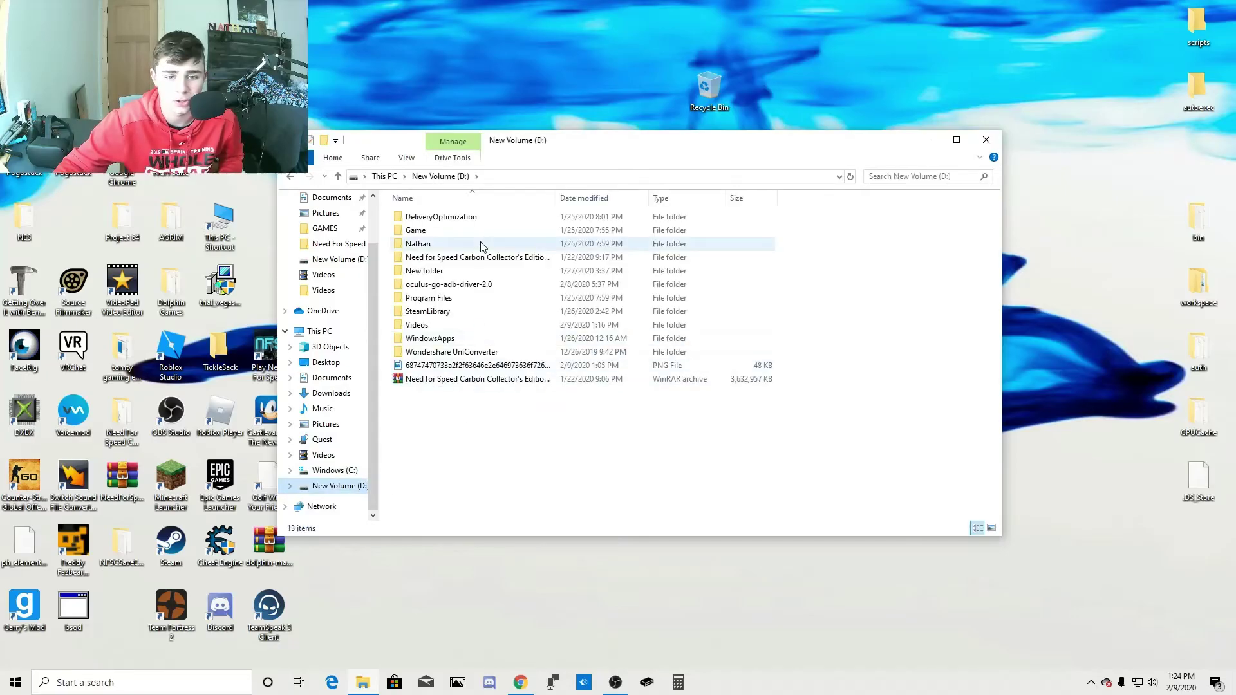
double_click(480, 286)
double_click(477, 222)
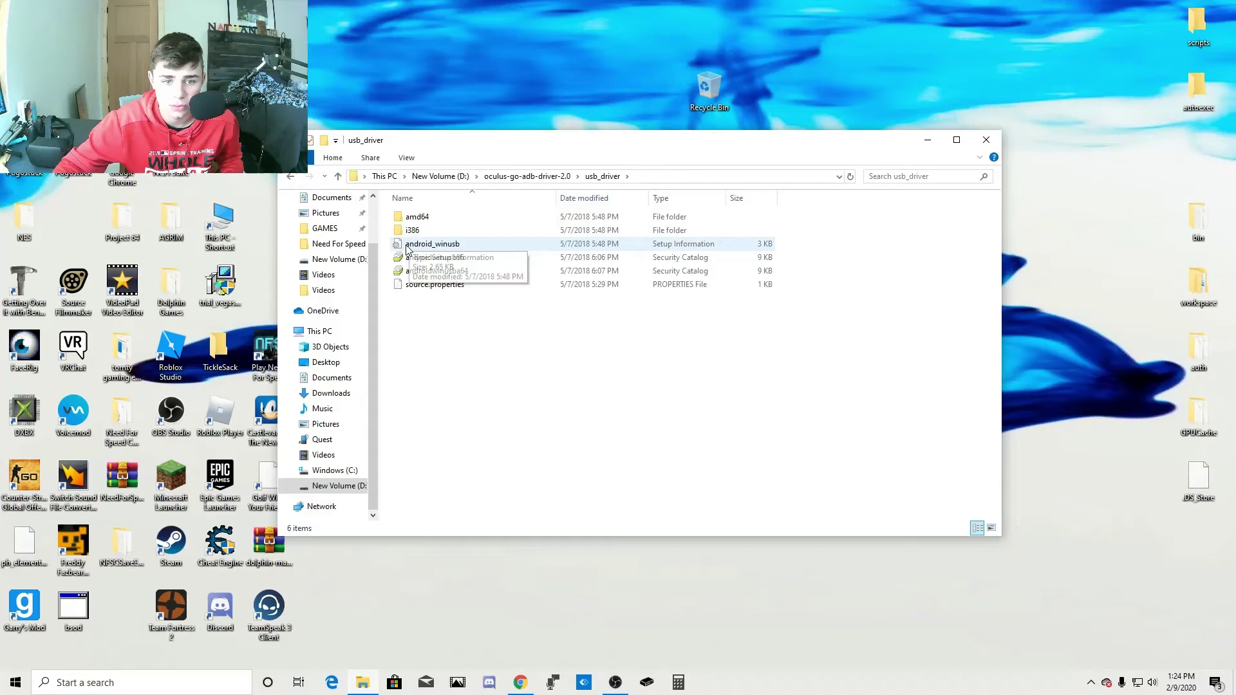
left_click(457, 247)
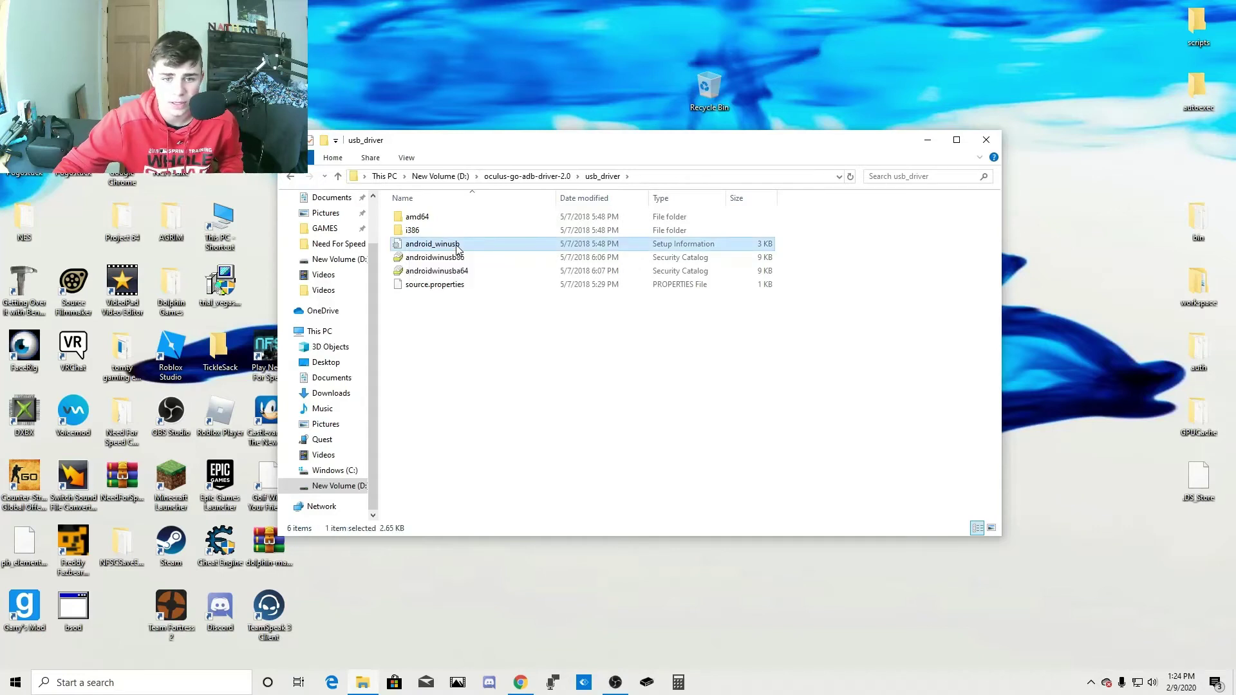
right_click(457, 248)
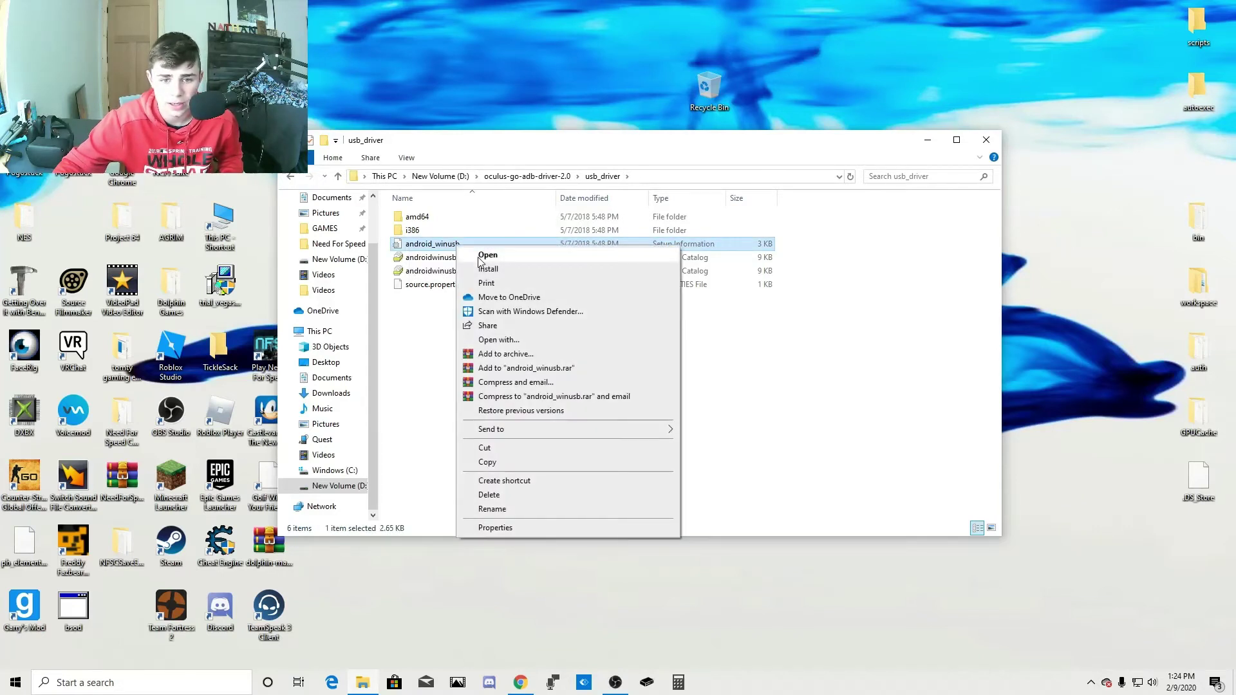
left_click(389, 353)
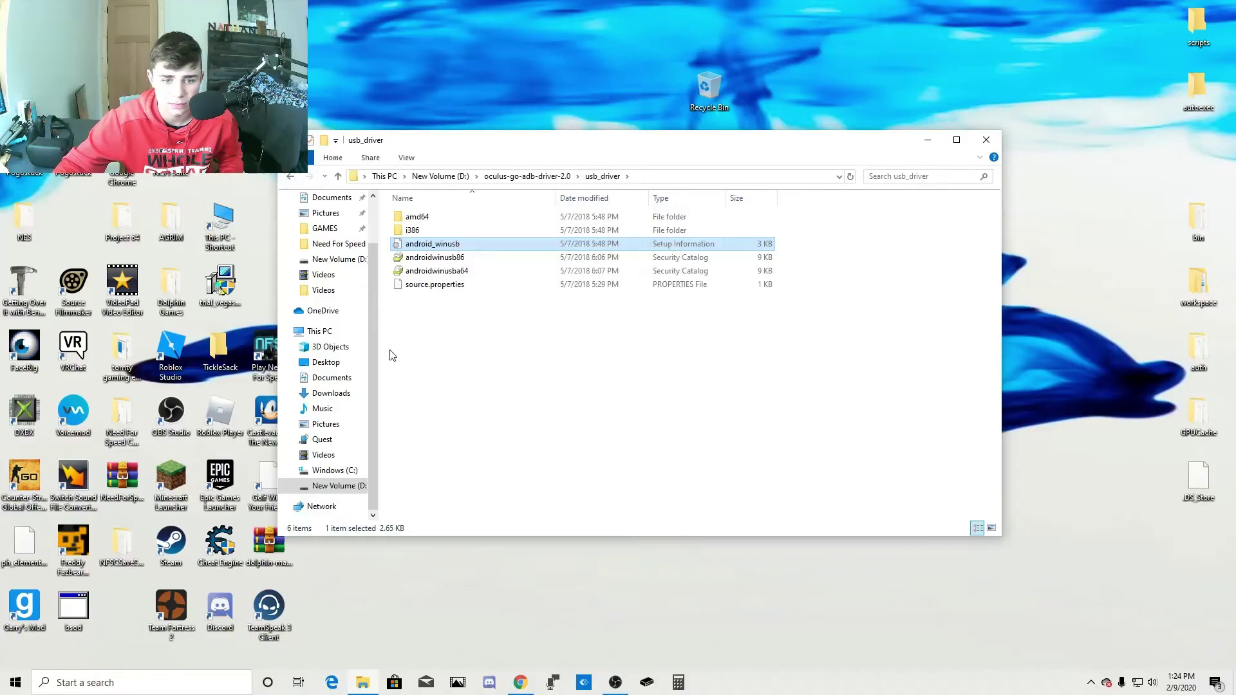
left_click(985, 139)
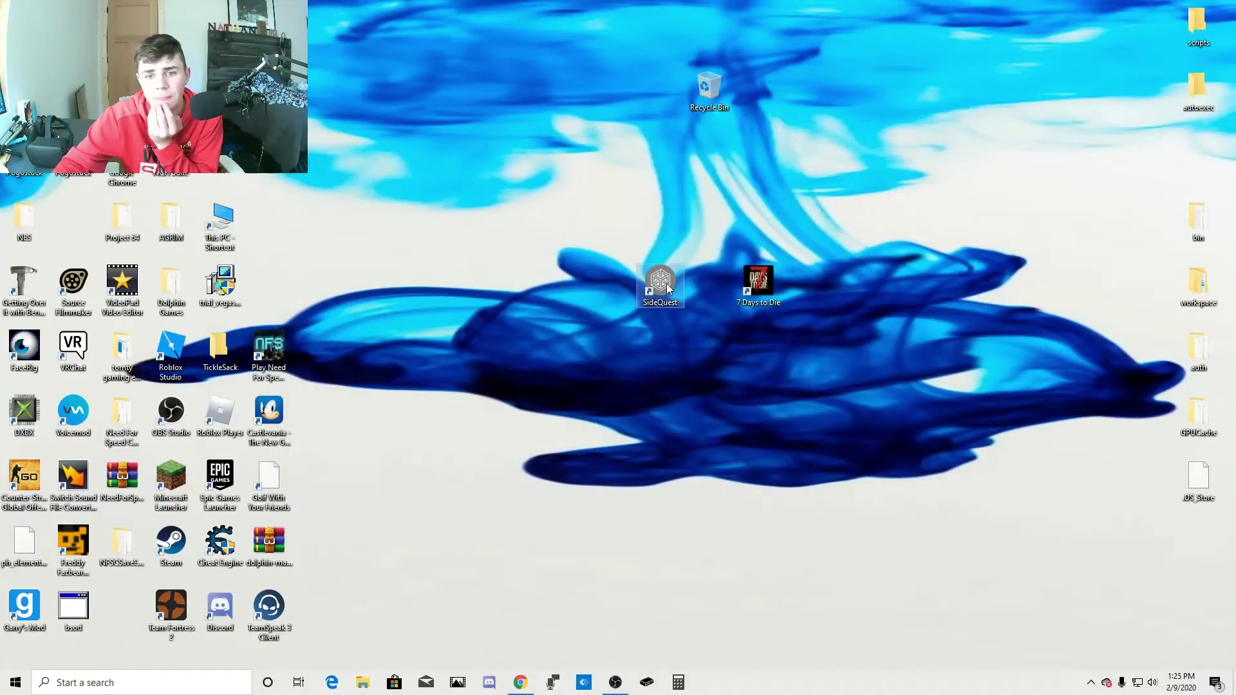
Step: Launch SideQuest maximised and browse Games & Apps titles like Pavlov: Shack and Crisis VRigade
double_click(663, 283)
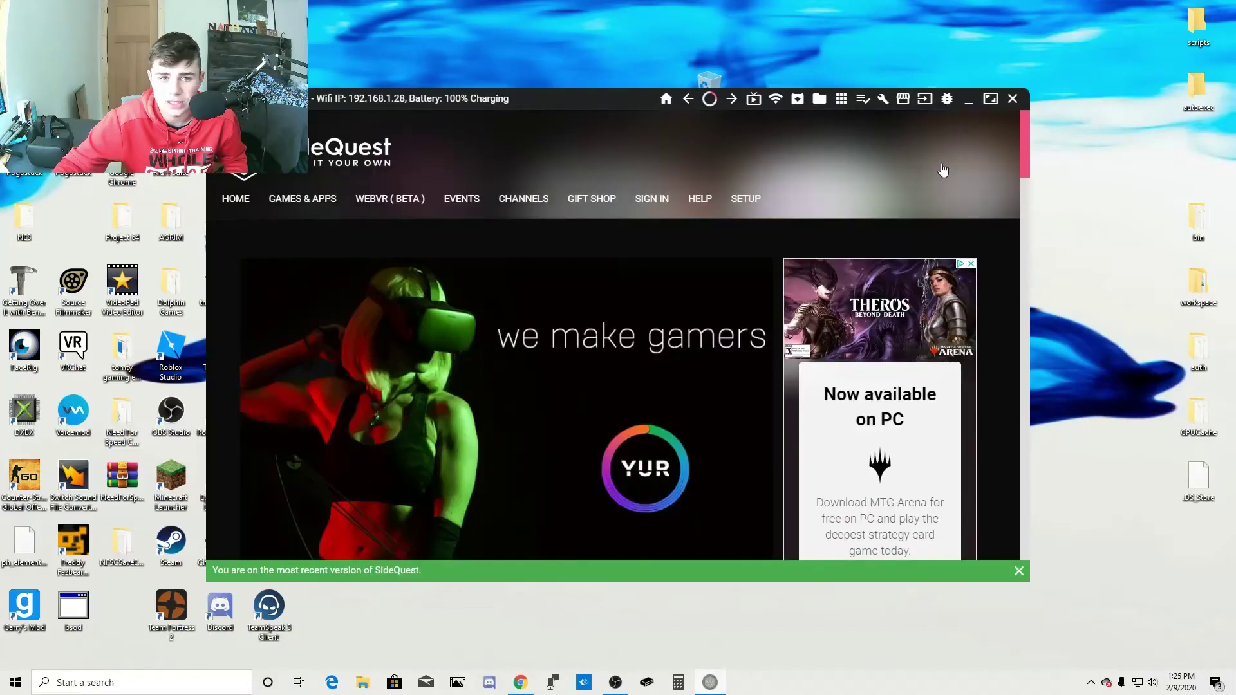
left_click(992, 99)
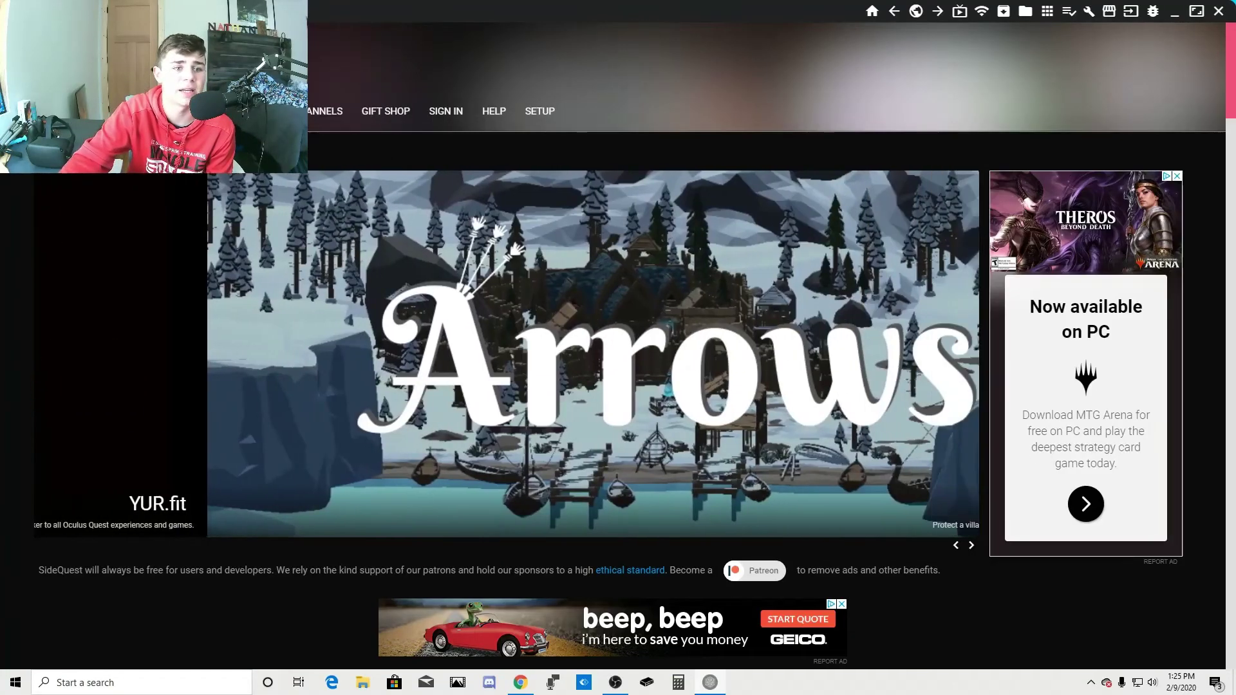
left_click(147, 111)
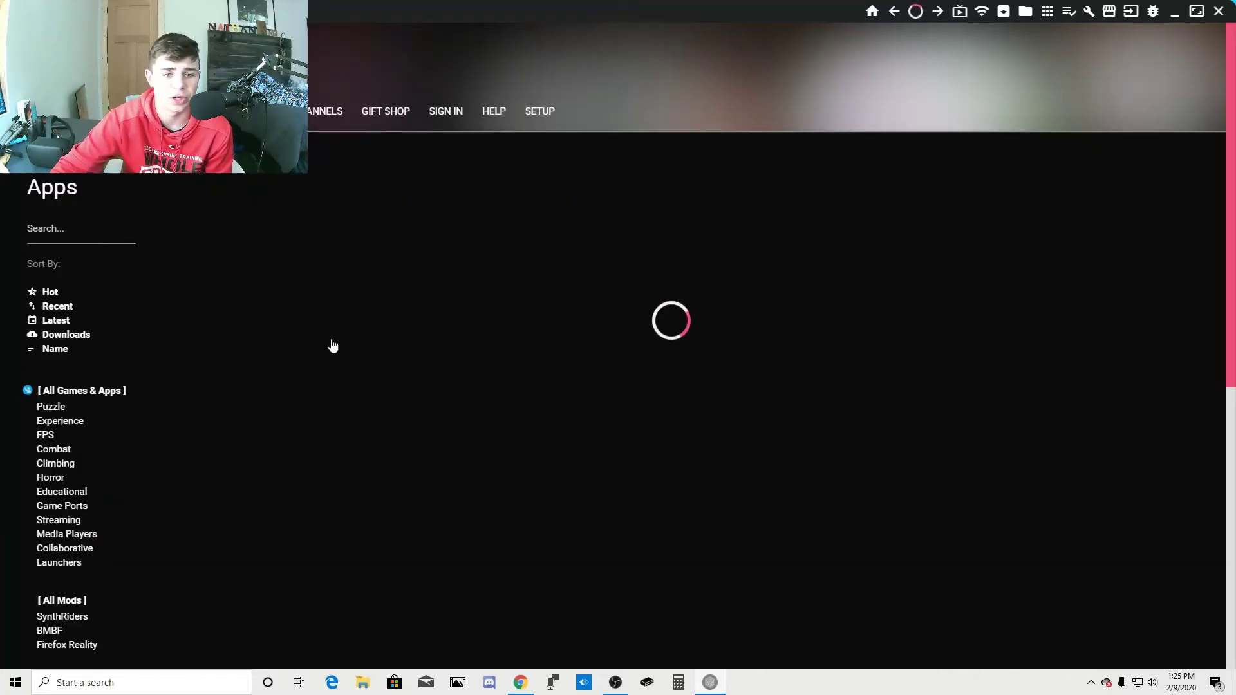
scroll(394, 358, "down", 5)
scroll(412, 354, "down", 4)
scroll(412, 353, "up", 8)
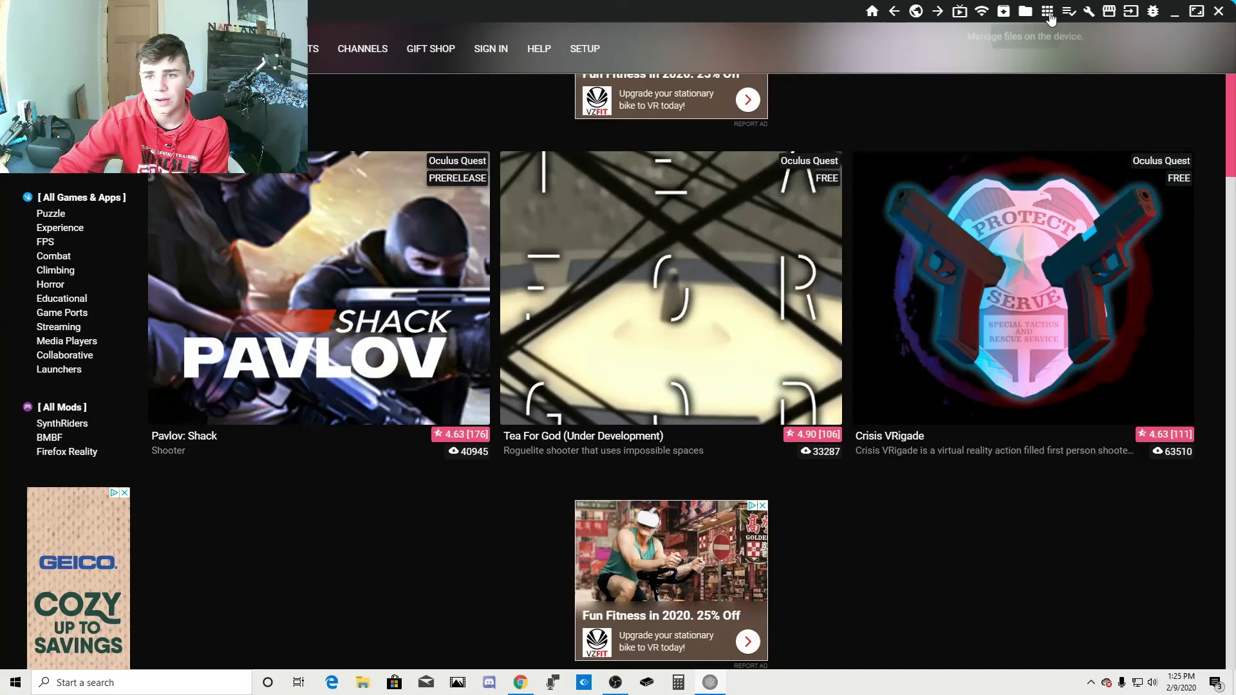
Step: List the headset's installed apps, highlighting HomePlateBaseball, PBVR.Playground and vankrupt.pavlov, then minimise SideQuest
left_click(1026, 14)
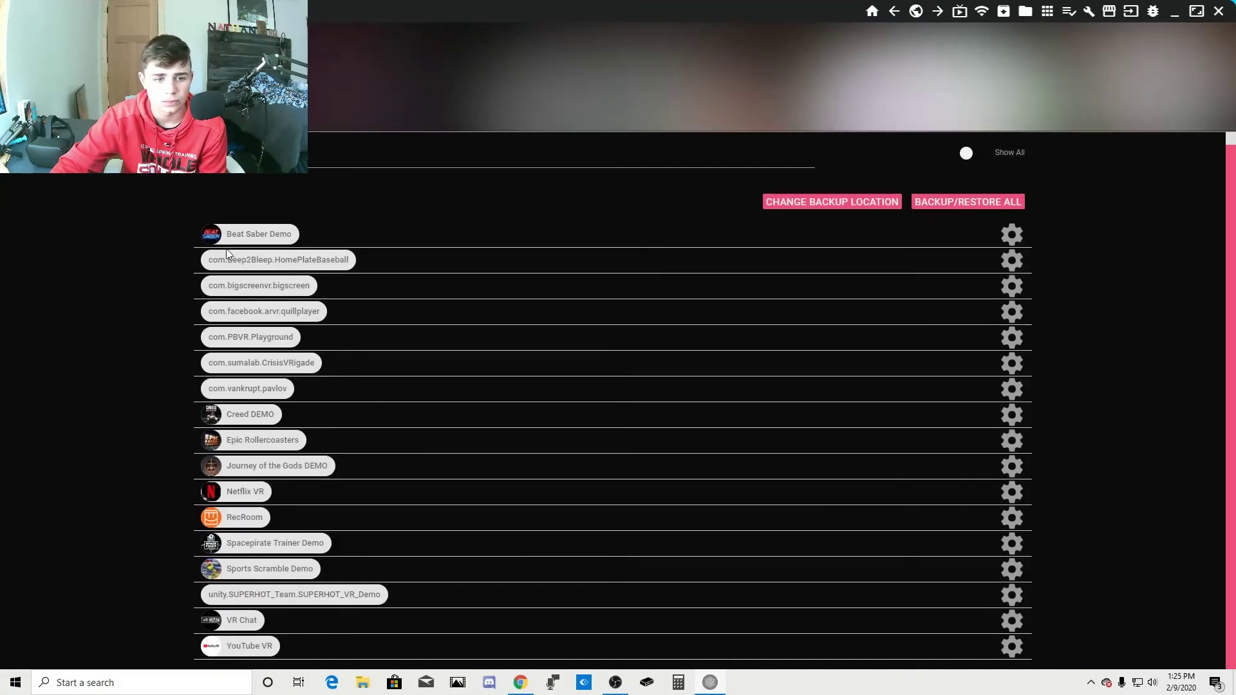
left_click_drag(282, 265, 338, 262)
left_click(291, 339)
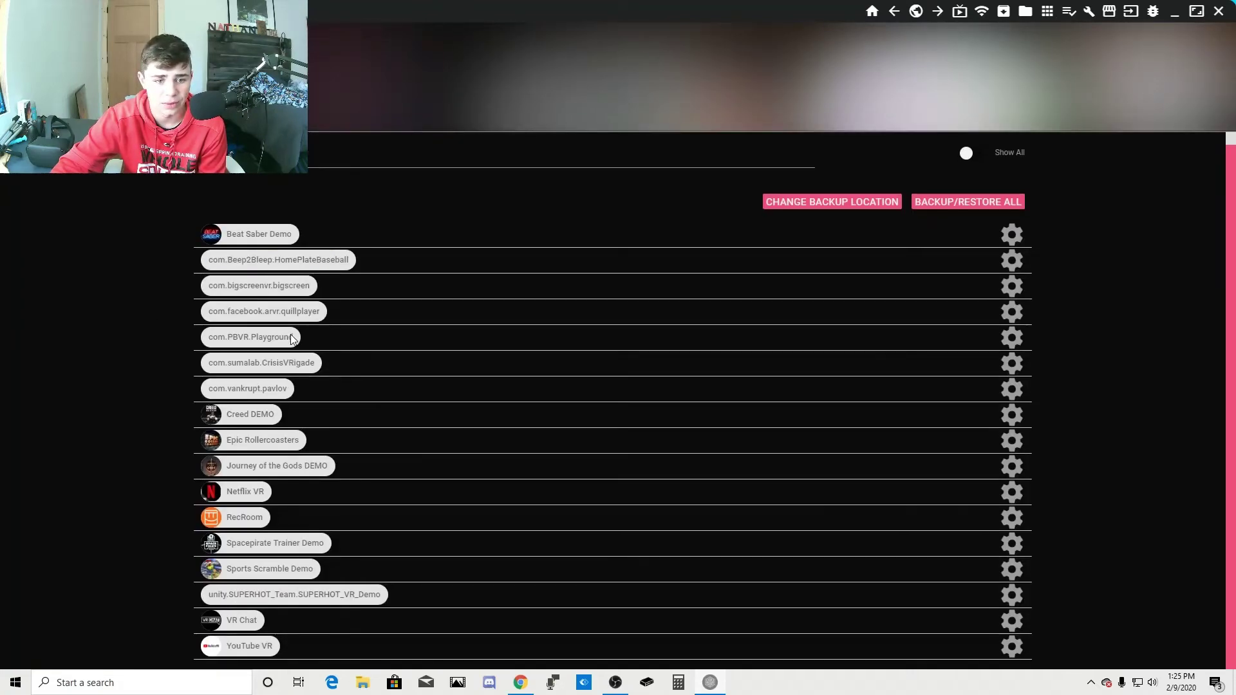
left_click(278, 336)
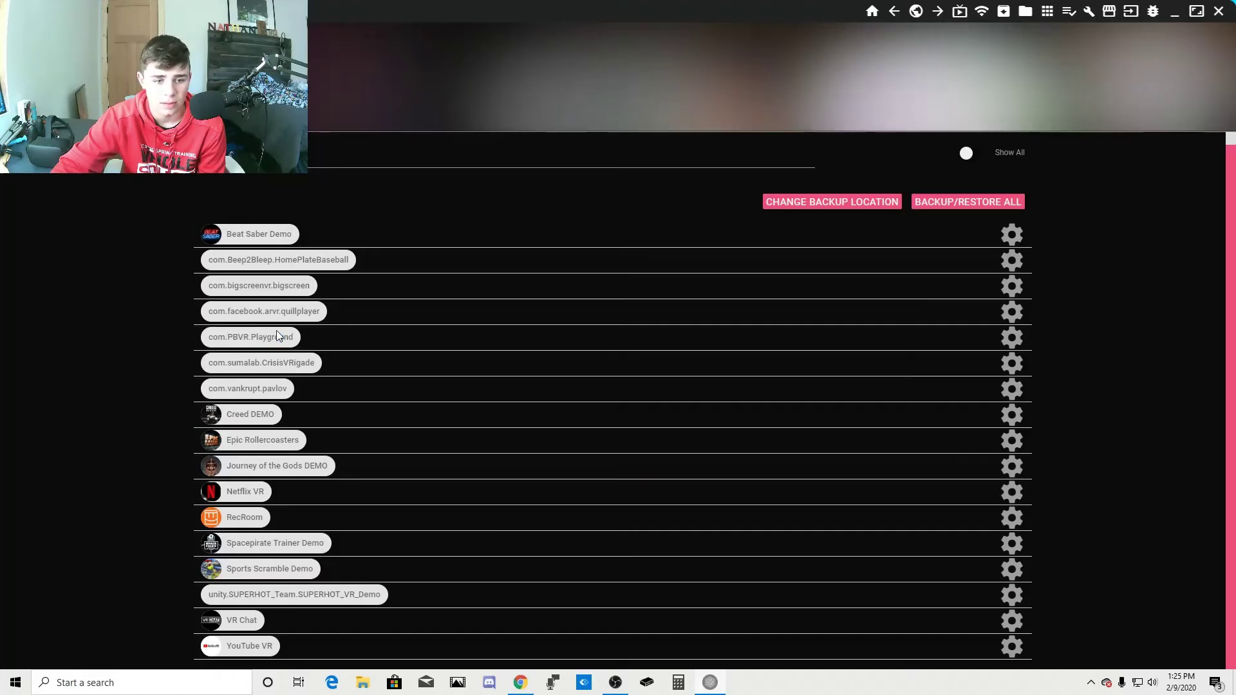
left_click(303, 366)
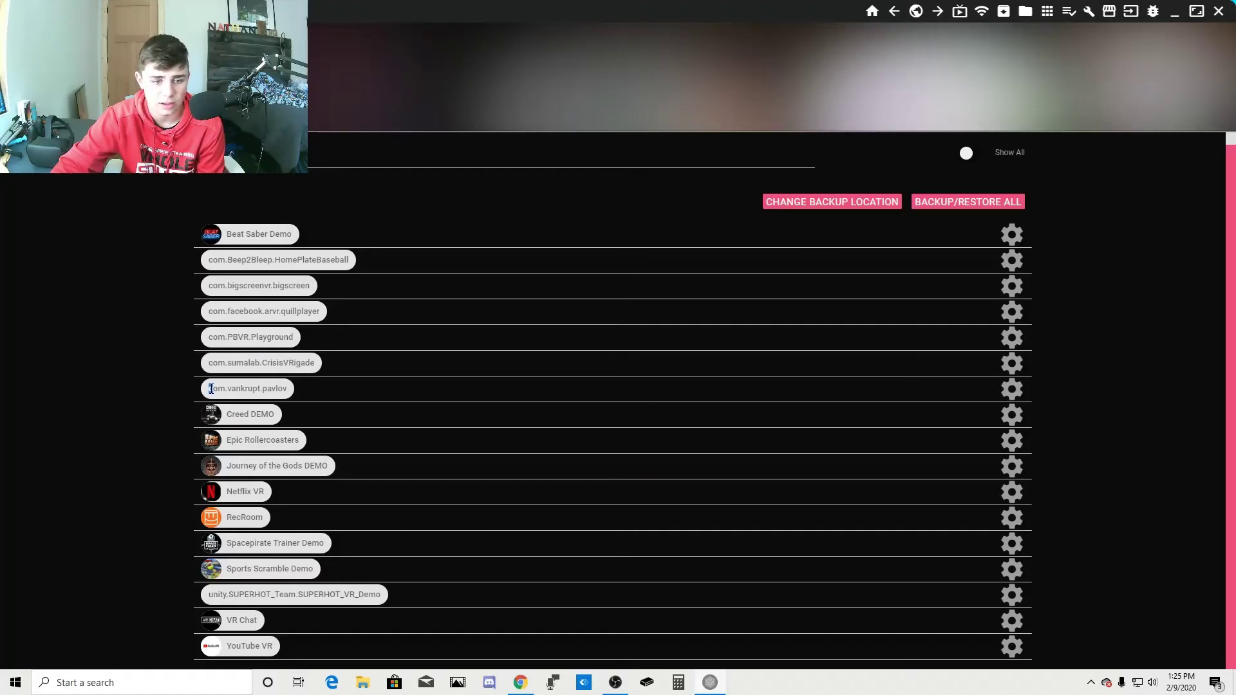
left_click_drag(207, 390, 285, 390)
left_click(347, 384)
scroll(389, 377, "up", 1)
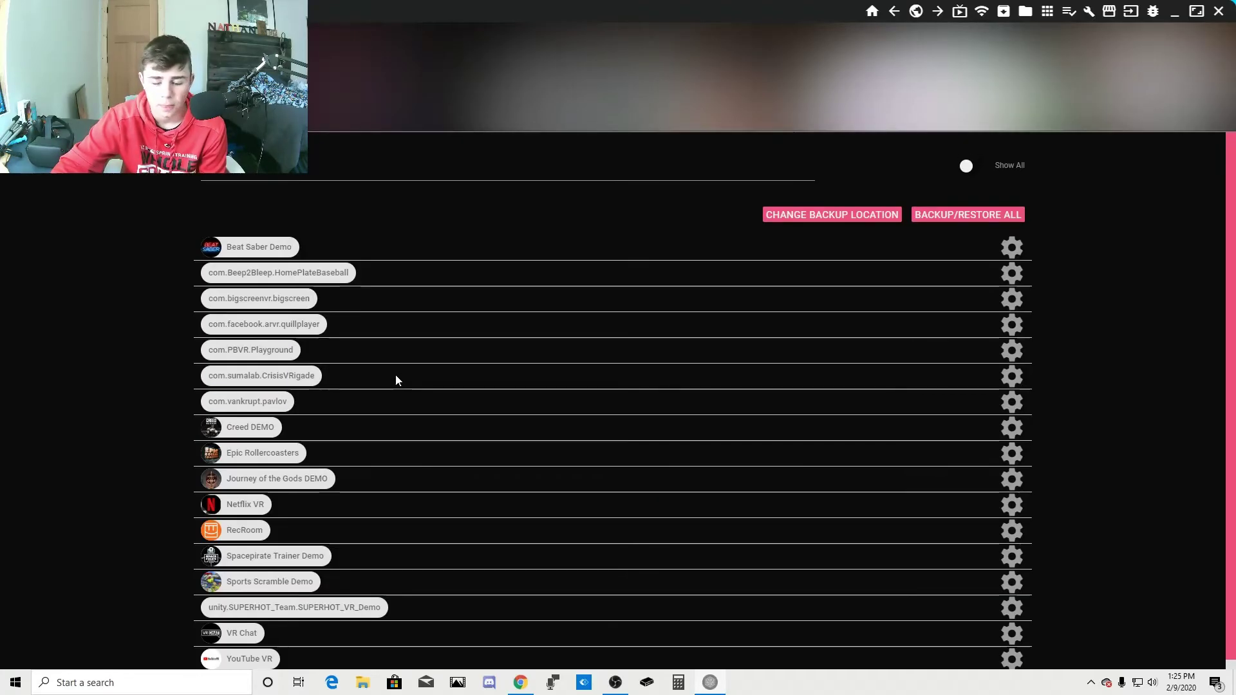
left_click(1175, 14)
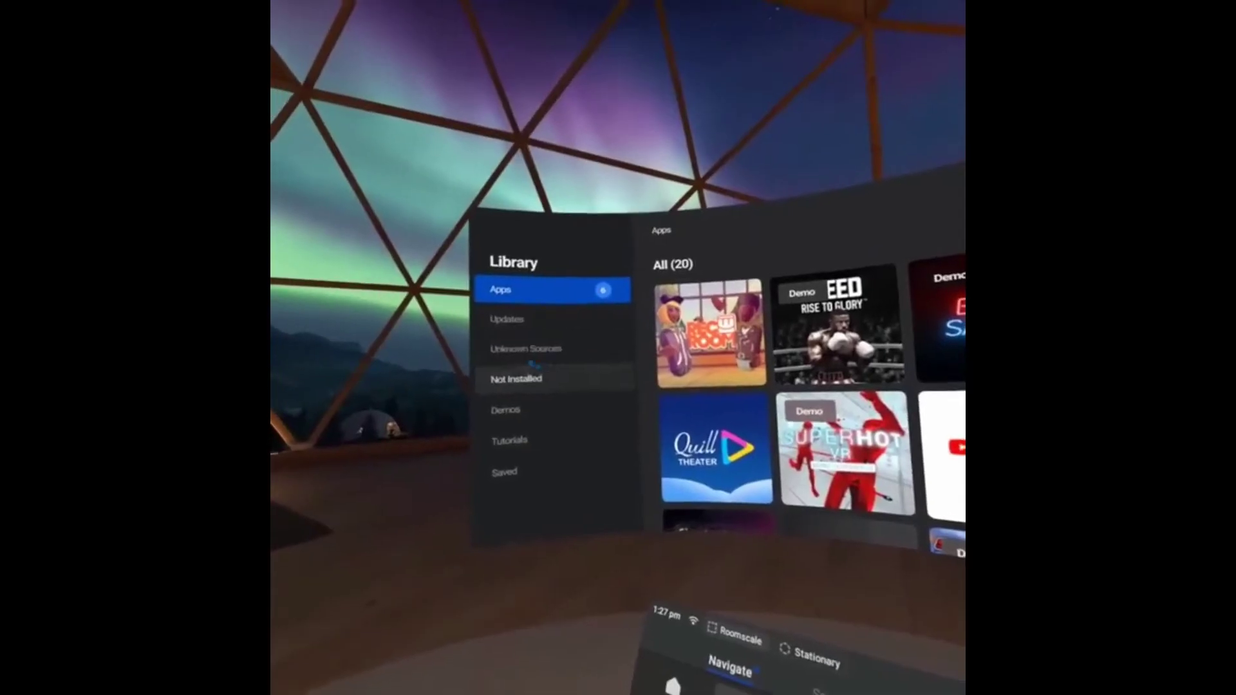
Step: Open Unknown Sources in the Quest Library to list Home Plate Baseball, PBVR Playground, Crisis VRigade and Pavlov VR
left_click(527, 354)
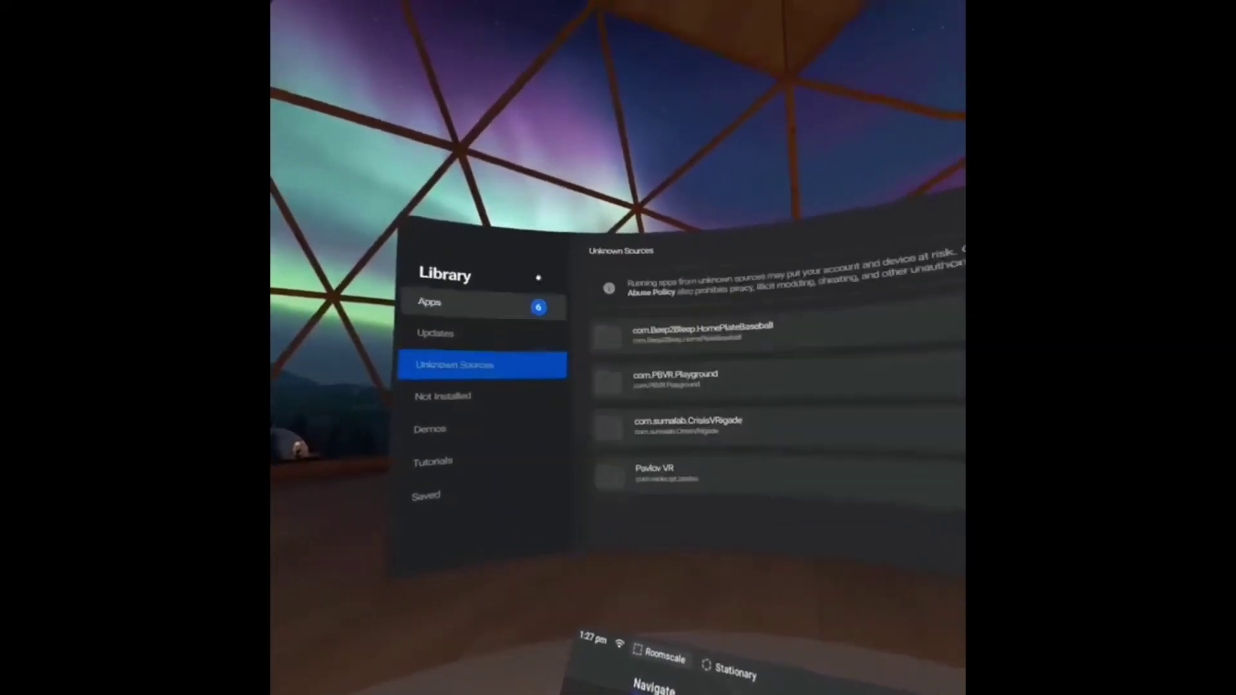